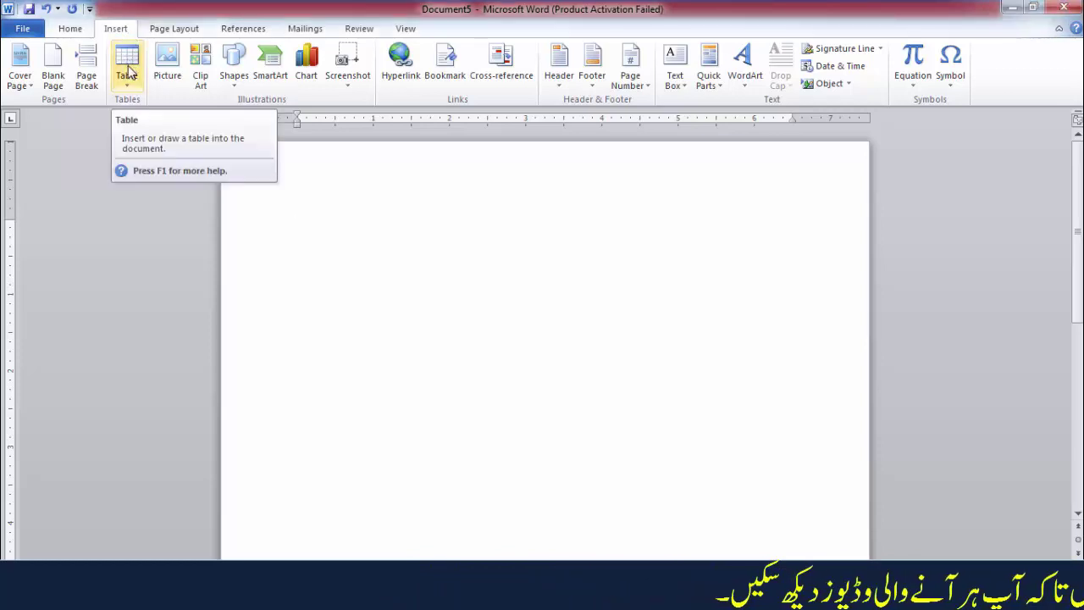
Step: Insert a table with four columns and four rows, and add a fifth row at its end
left_click(128, 69)
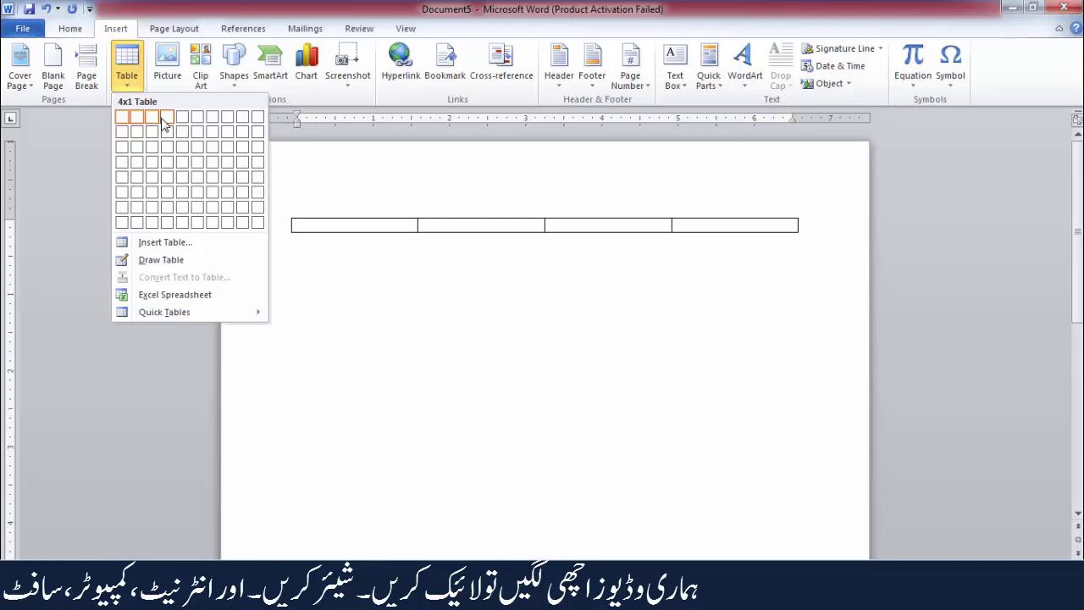
left_click(169, 164)
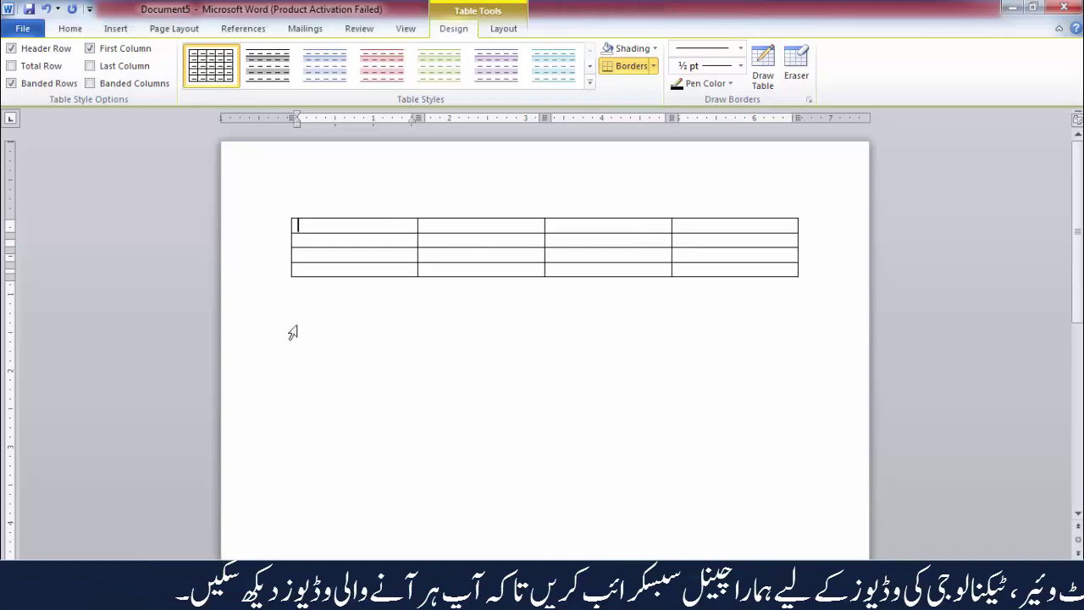
left_click(802, 272)
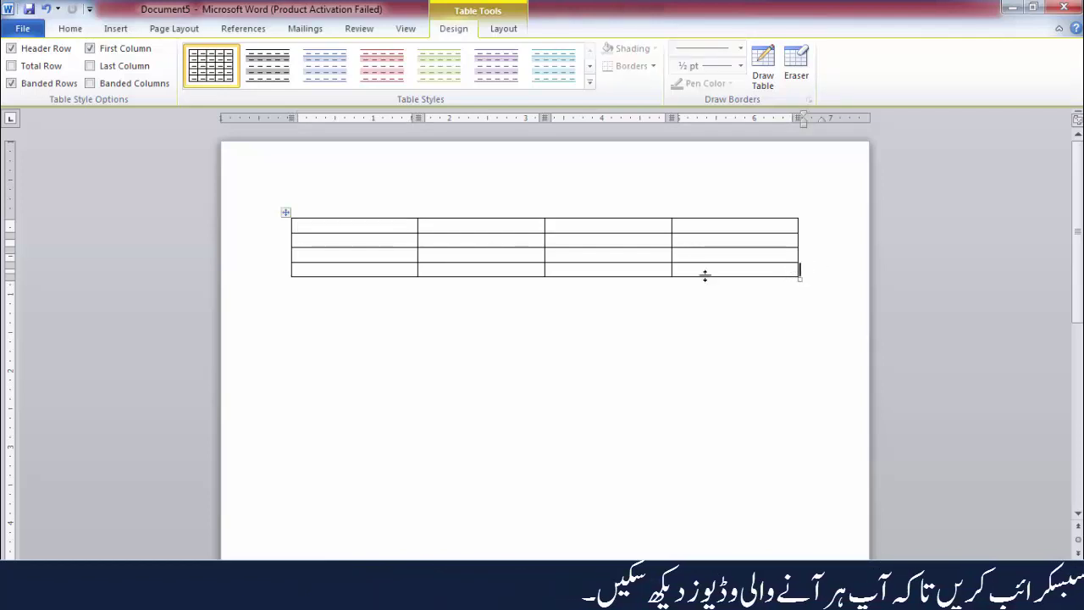
key("Return")
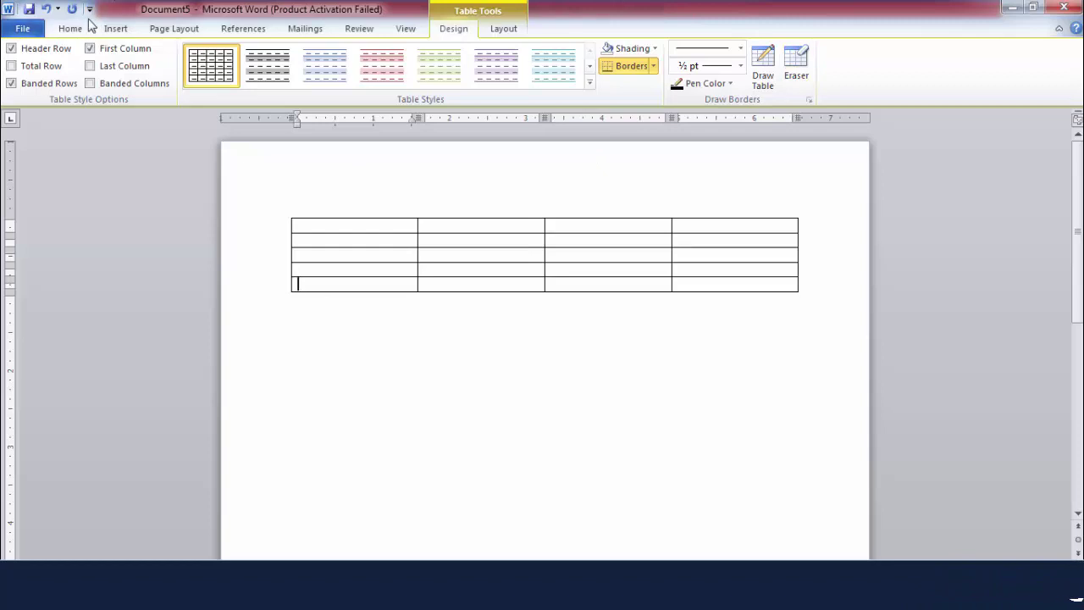
Step: Try inserting a table with five columns and two rows inside the first cell of the last row, and undo it
left_click(118, 31)
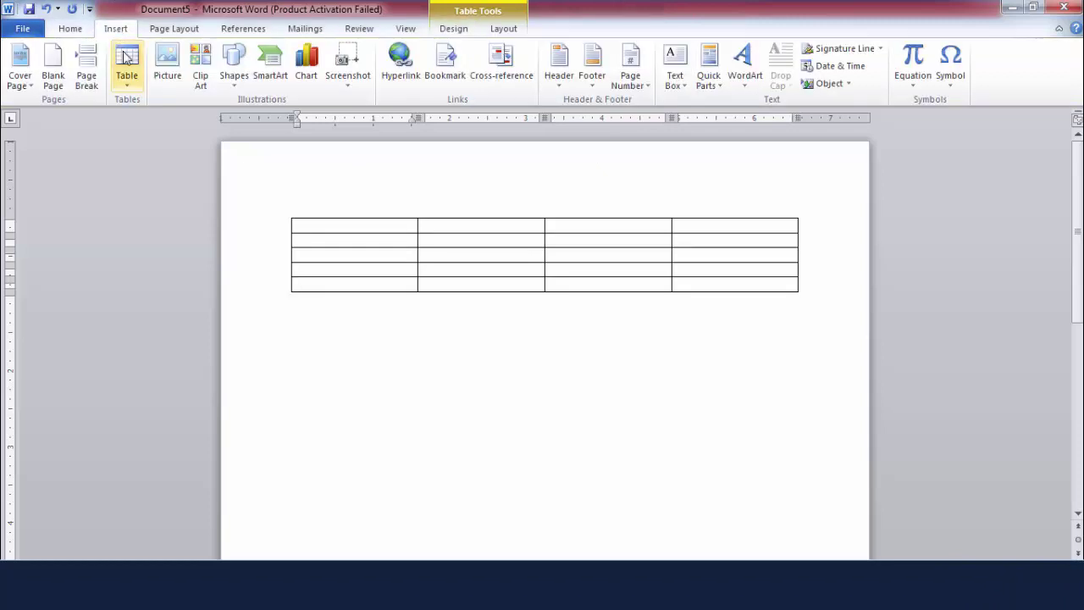
left_click(127, 64)
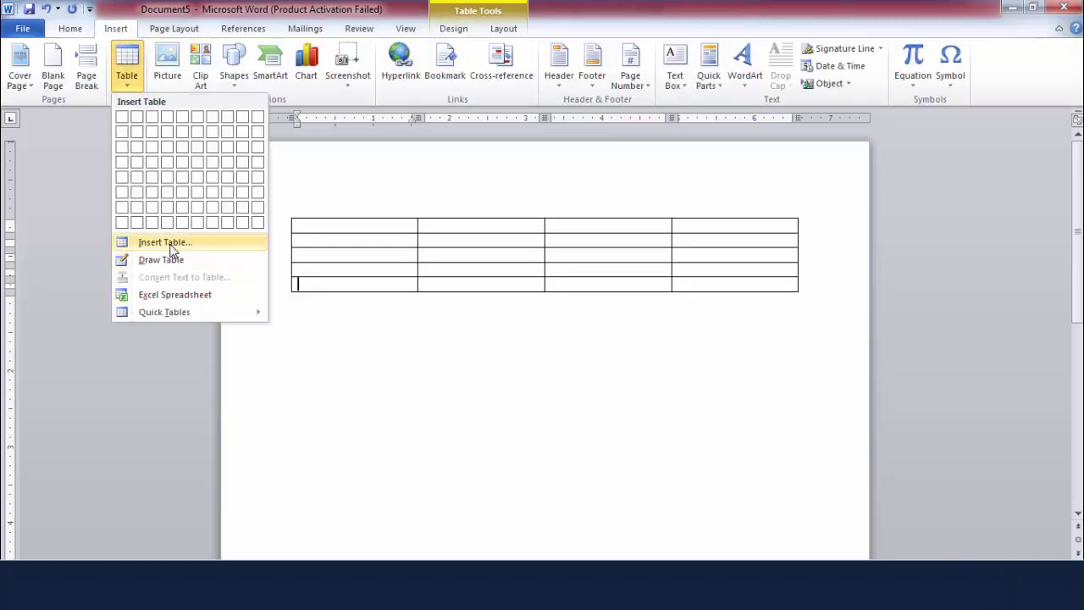
left_click(166, 243)
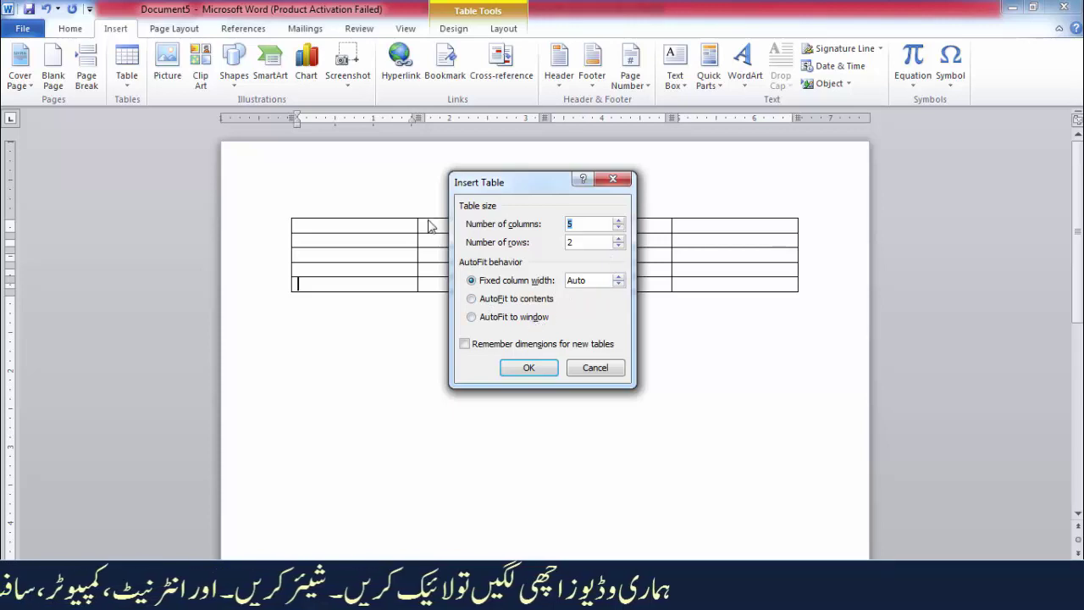
left_click(532, 372)
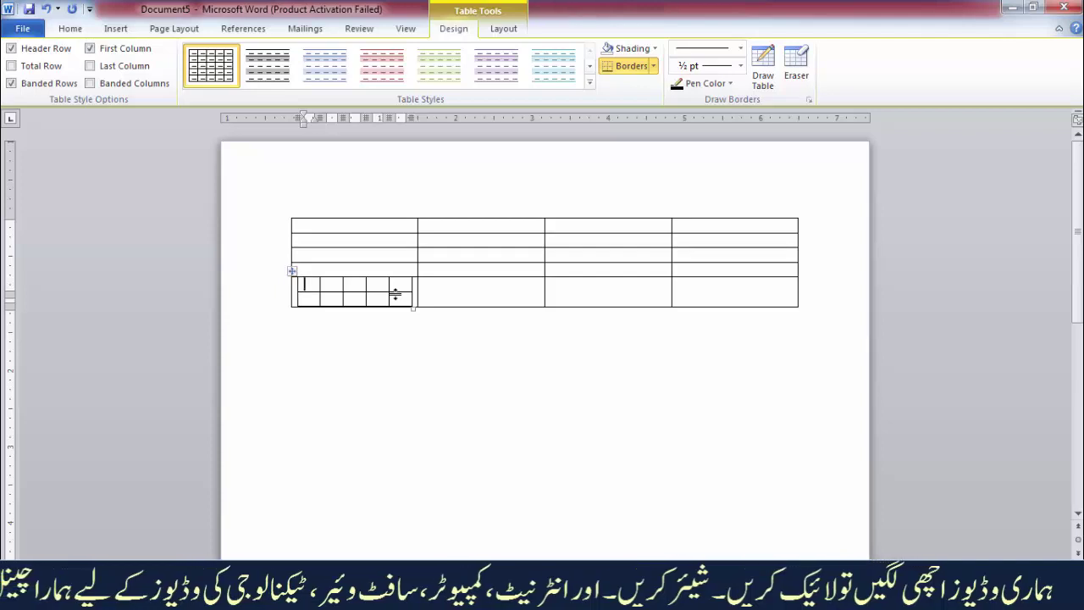
key("ctrl+z")
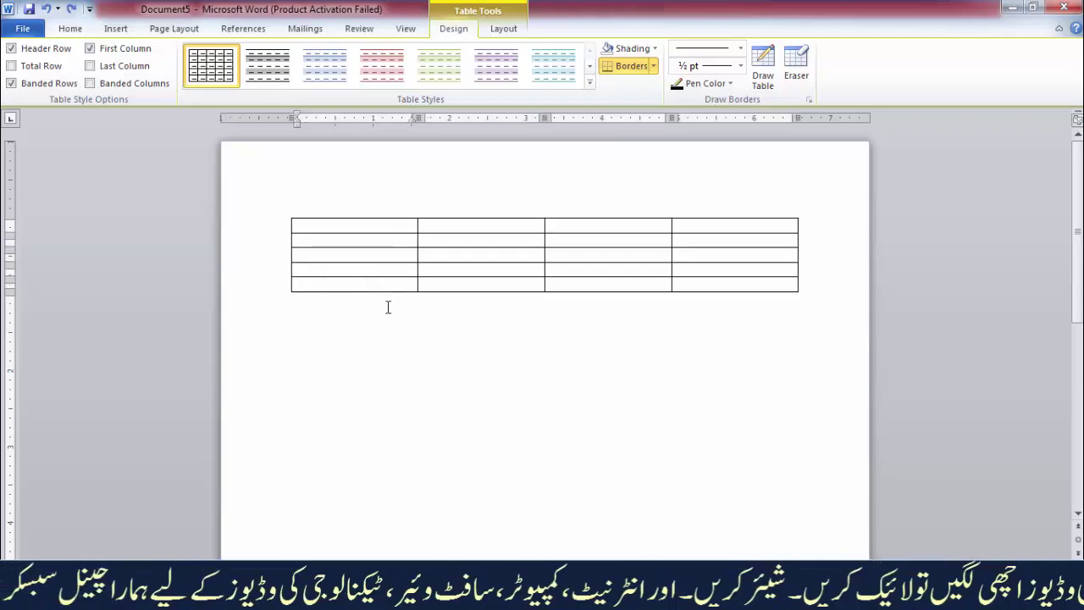
Step: Add a sixth row with an extra line in its first cell, and insert three blank lines below the table
left_click(815, 283)
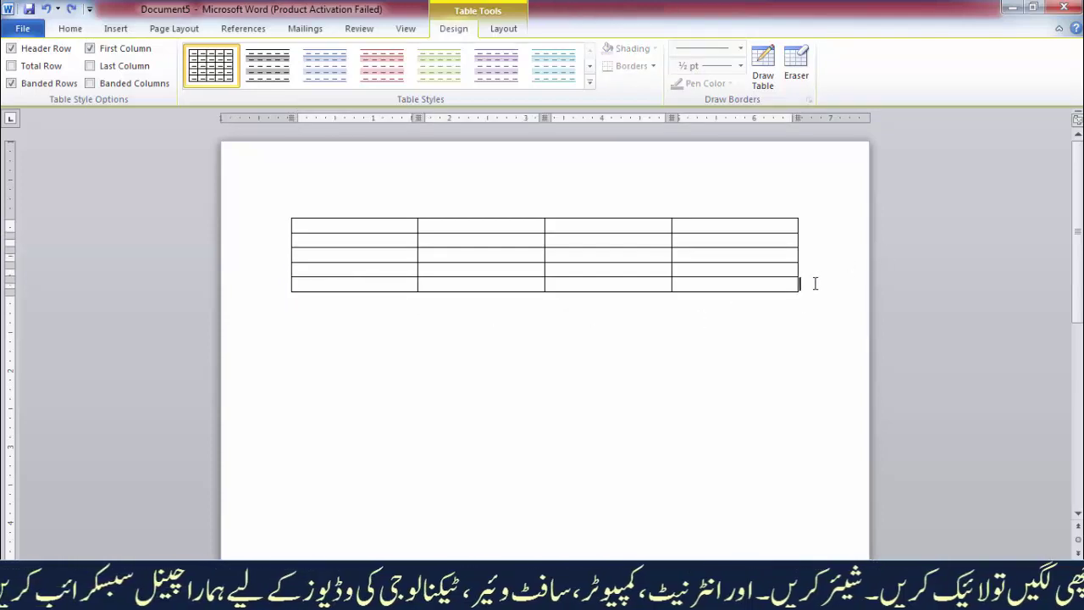
key("Return")
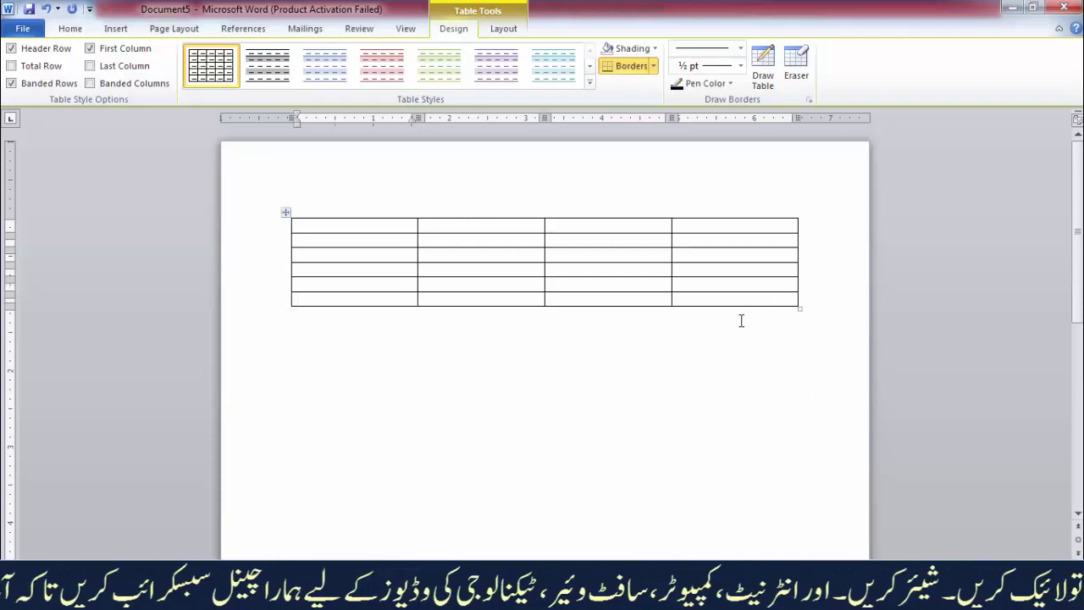
key("Return")
left_click(672, 333)
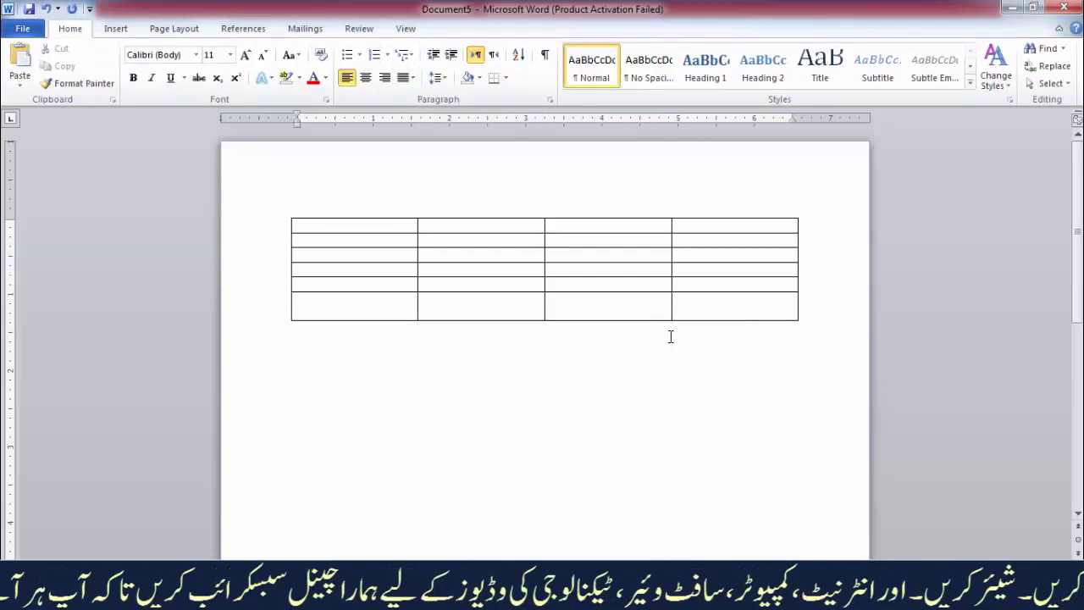
key("Return")
key("Return")
key("Return")
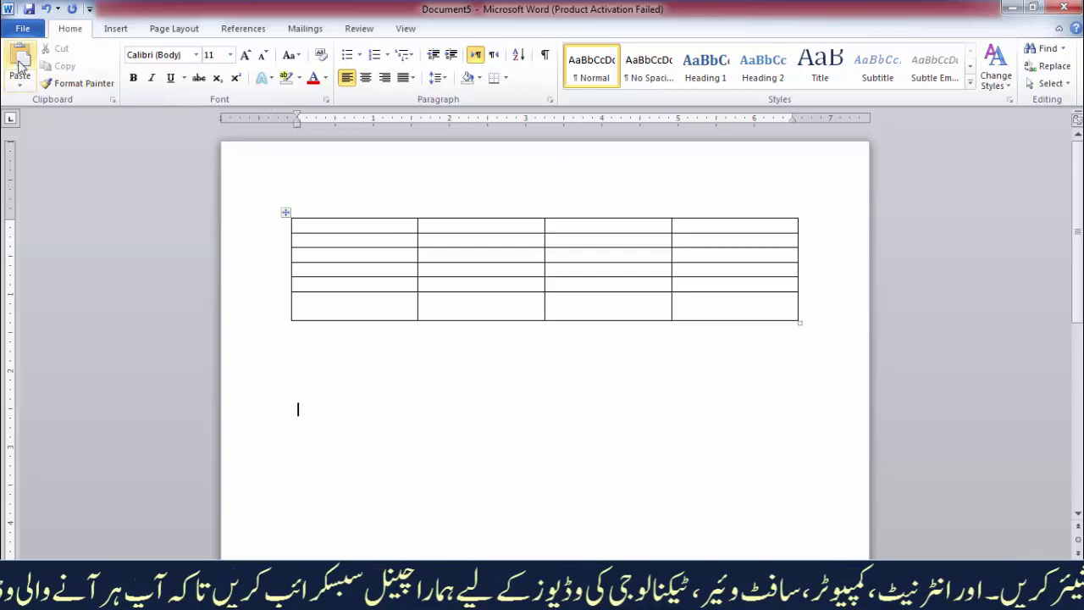
Step: Insert a second table with 5 columns and 5 rows below the first one, with automatic fixed column width
left_click(114, 31)
left_click(127, 68)
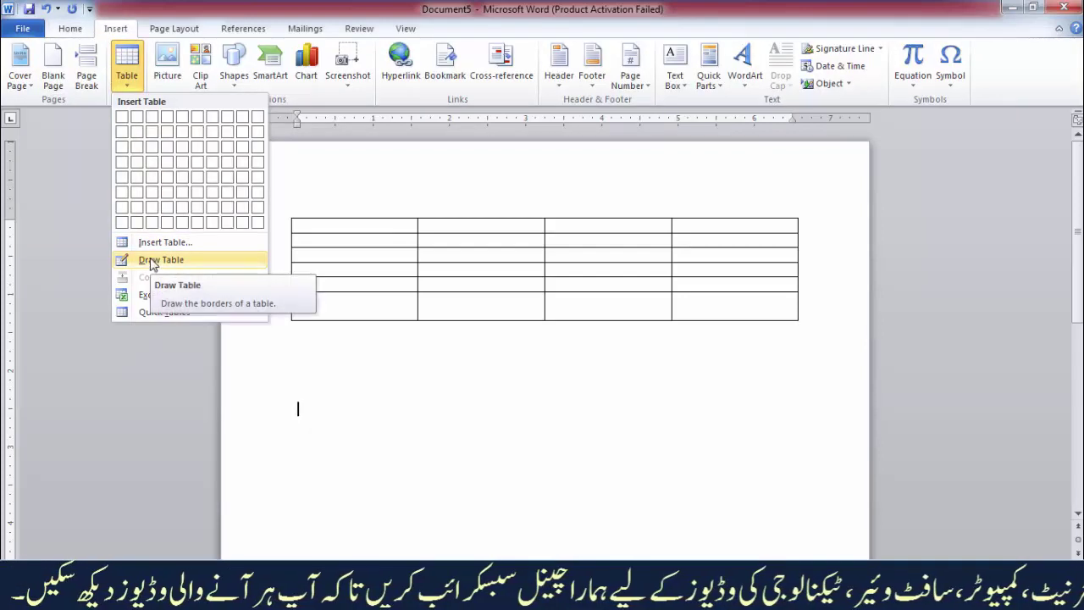
left_click(154, 246)
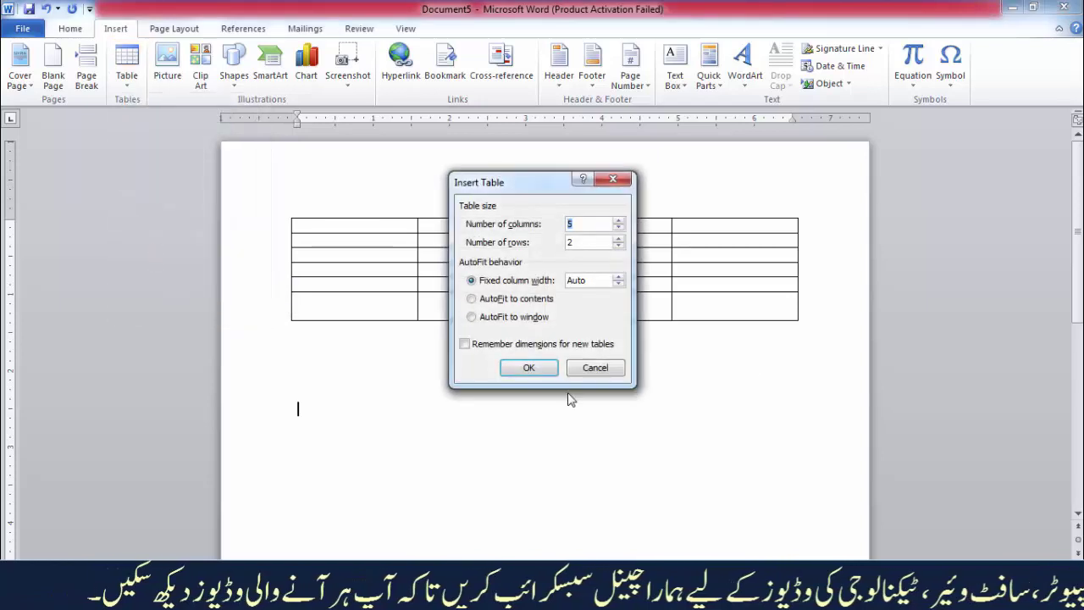
left_click(598, 243)
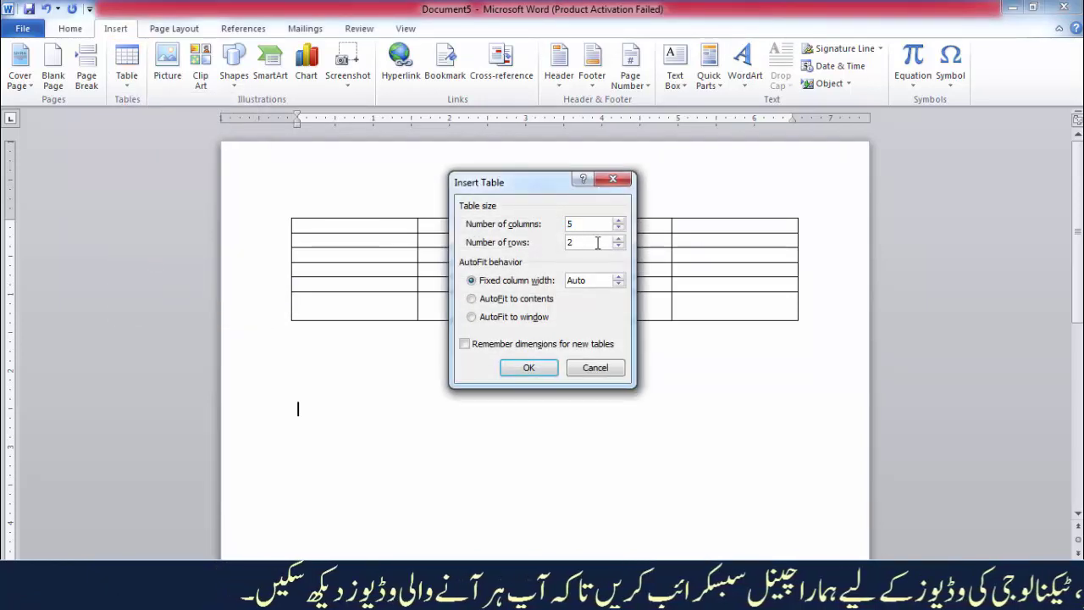
key("BackSpace")
type("5")
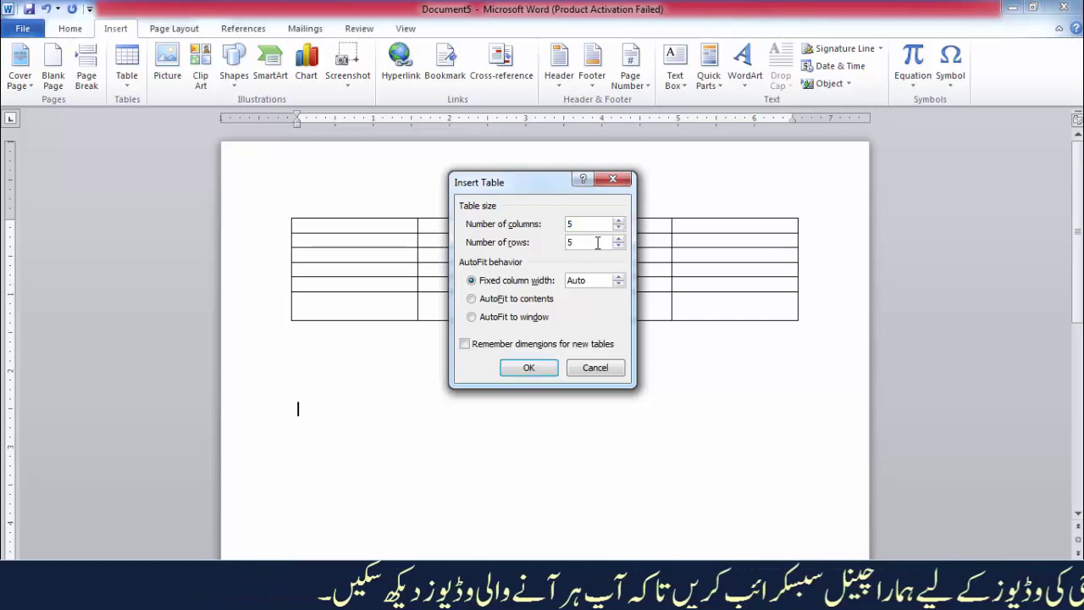
left_click(543, 377)
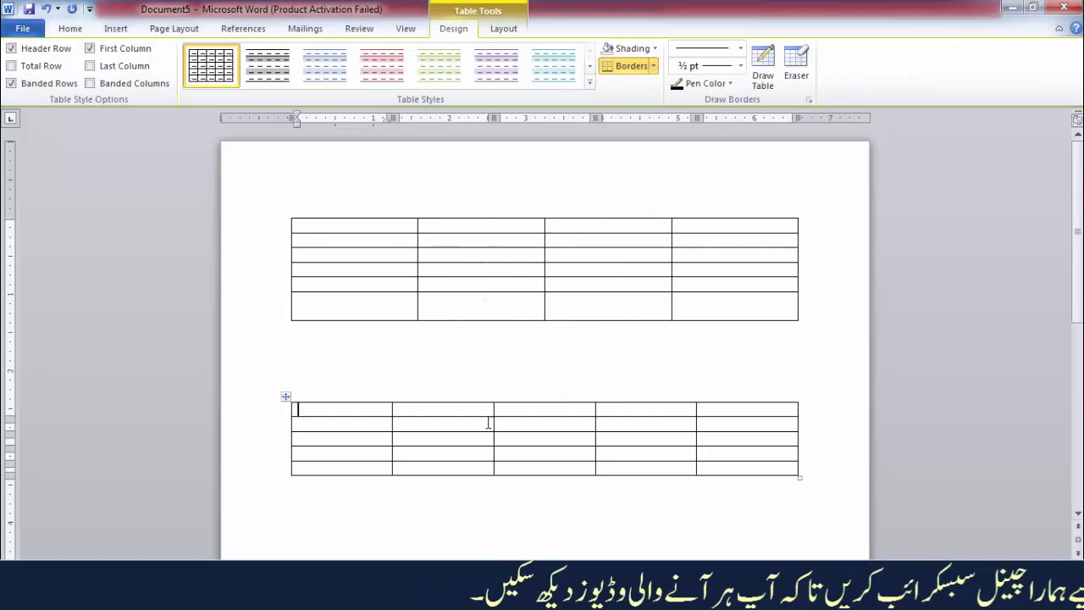
Step: Draw a third table's outer border below the five-column table, about 6.6 inches wide and 2.2 inches tall
scroll(488, 422, "down", 2)
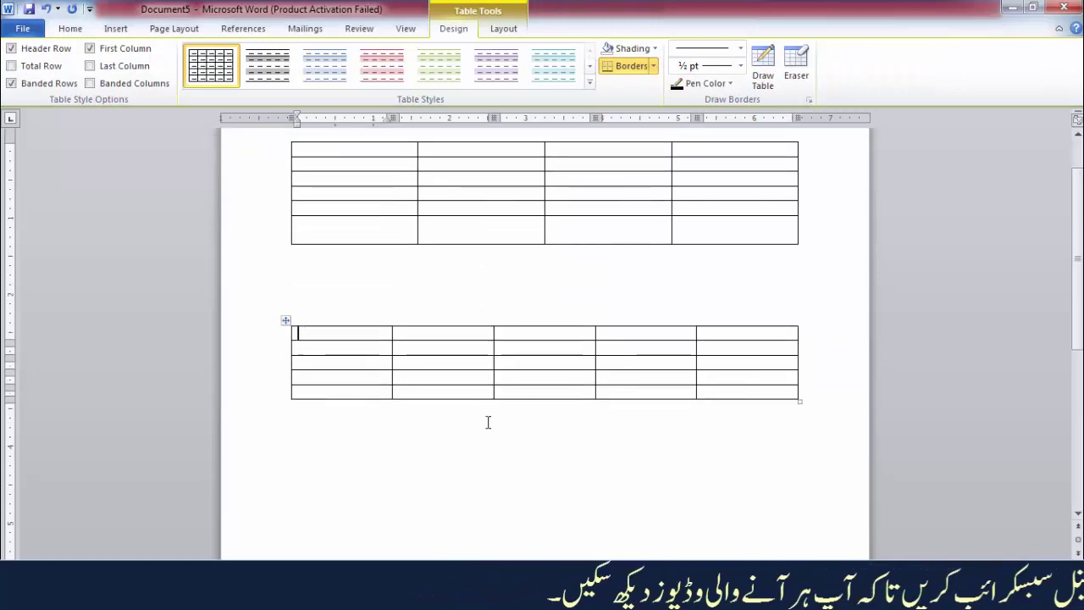
scroll(488, 422, "up", 2)
scroll(444, 285, "down", 2)
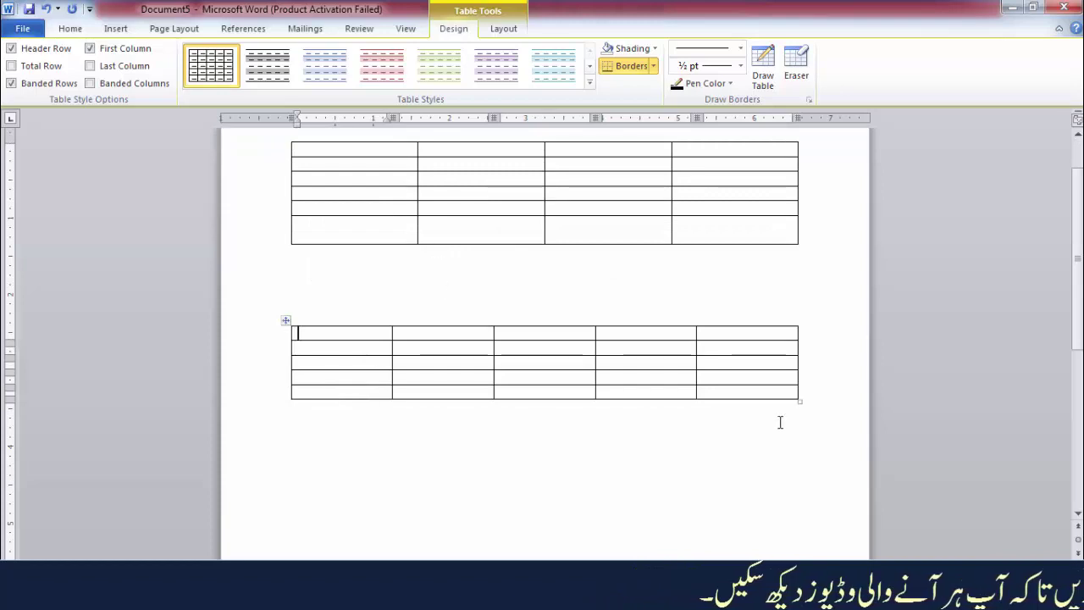
left_click(803, 391)
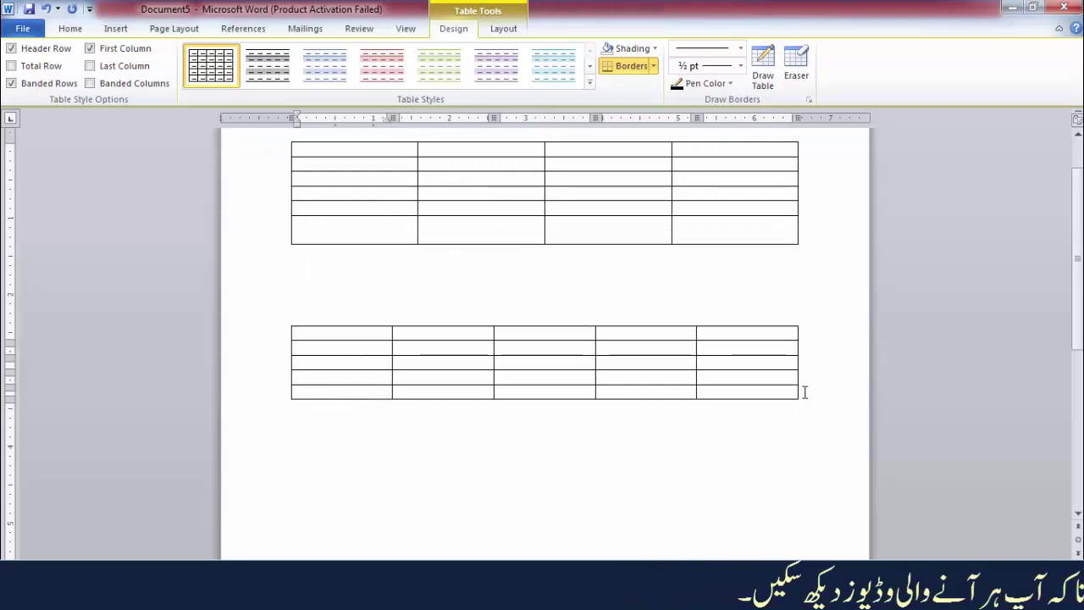
left_click(749, 410)
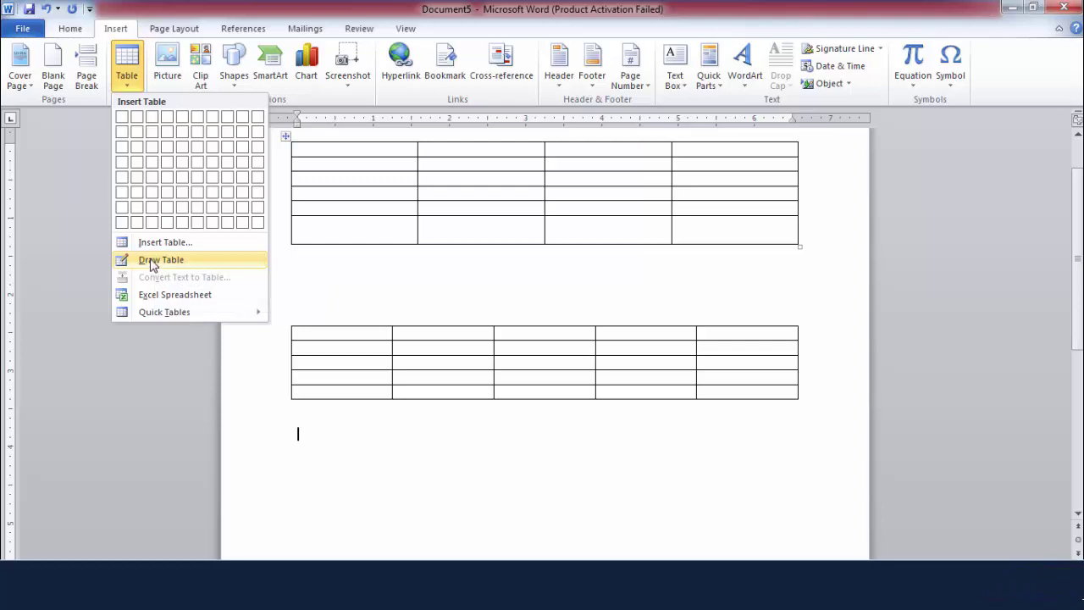
left_click(154, 265)
scroll(412, 429, "down", 2)
scroll(360, 367, "down", 2)
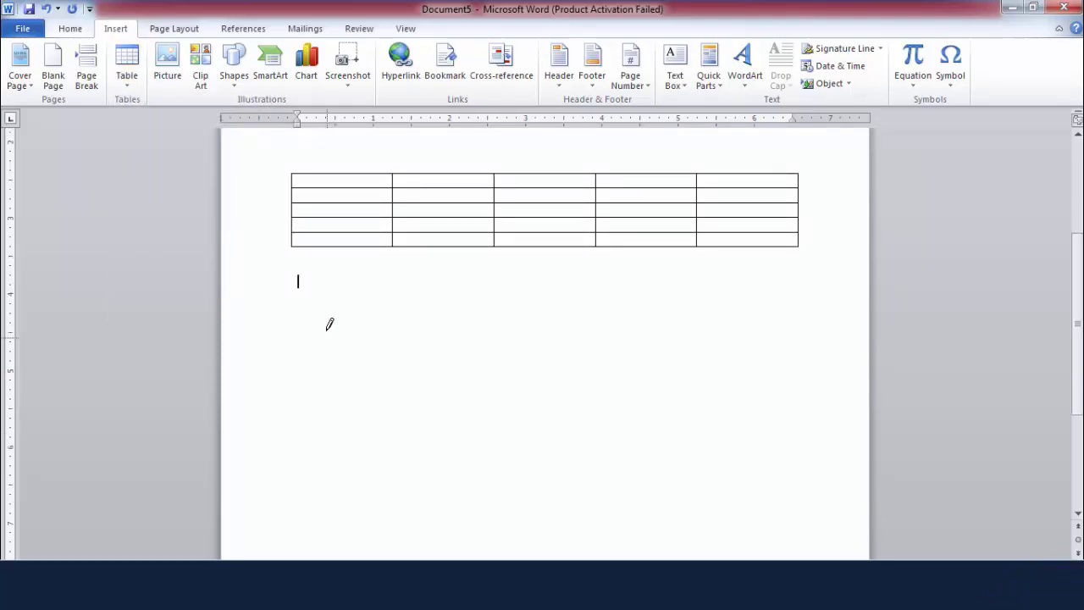
scroll(322, 320, "down", 1)
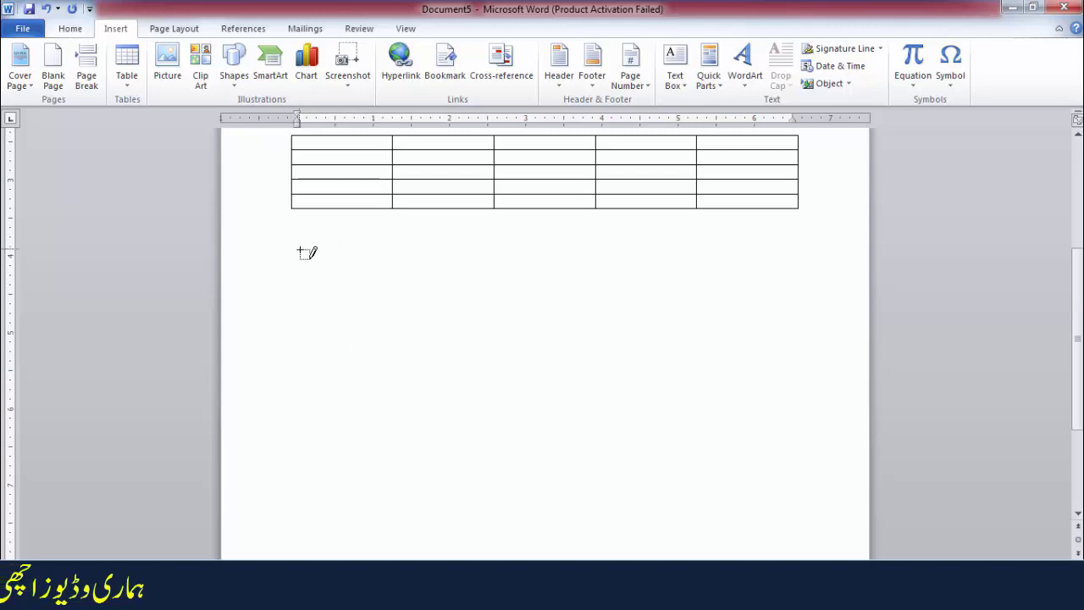
mouse_move(299, 247)
left_mouse_down()
mouse_move(369, 297)
mouse_move(488, 329)
left_mouse_up()
mouse_move(544, 343)
left_mouse_down()
mouse_move(806, 357)
mouse_move(802, 412)
left_mouse_up()
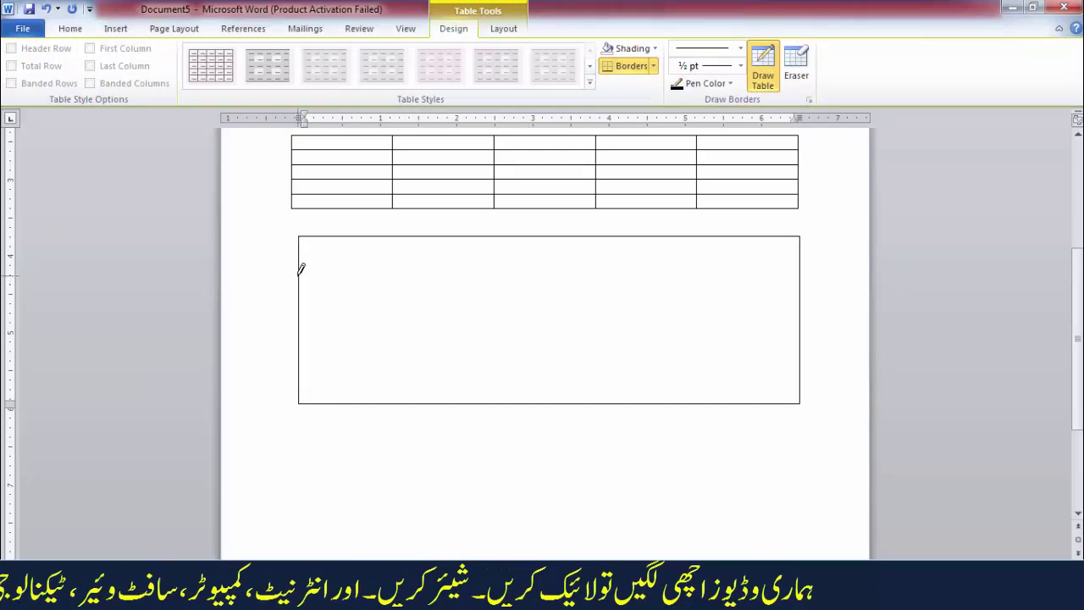
Step: Draw four full-width horizontal lines inside the drawn table to divide it into five rows
left_click_drag(305, 268, 652, 277)
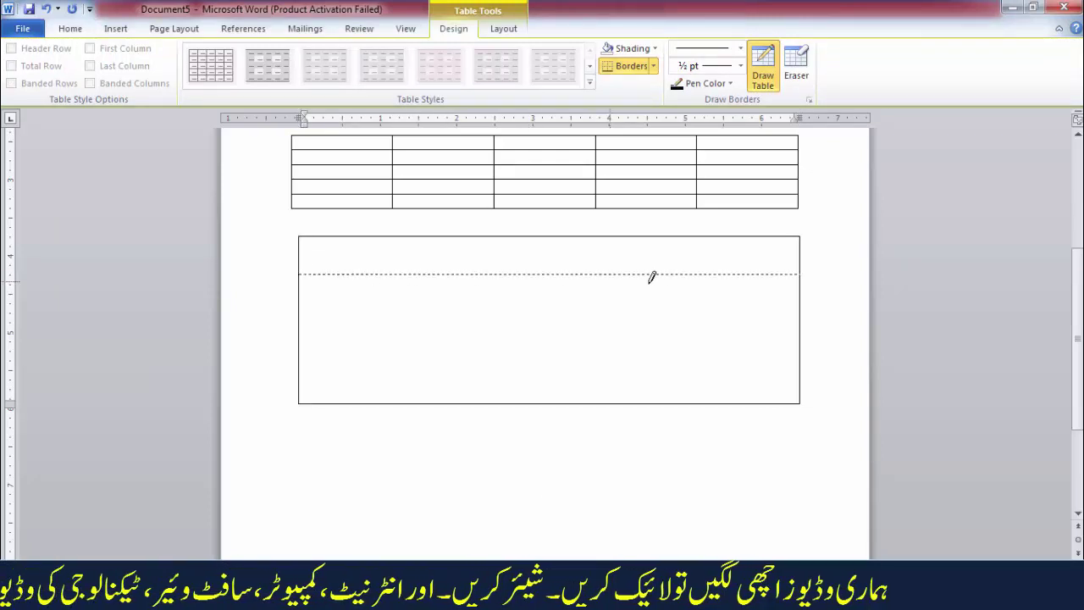
left_click_drag(771, 274, 799, 273)
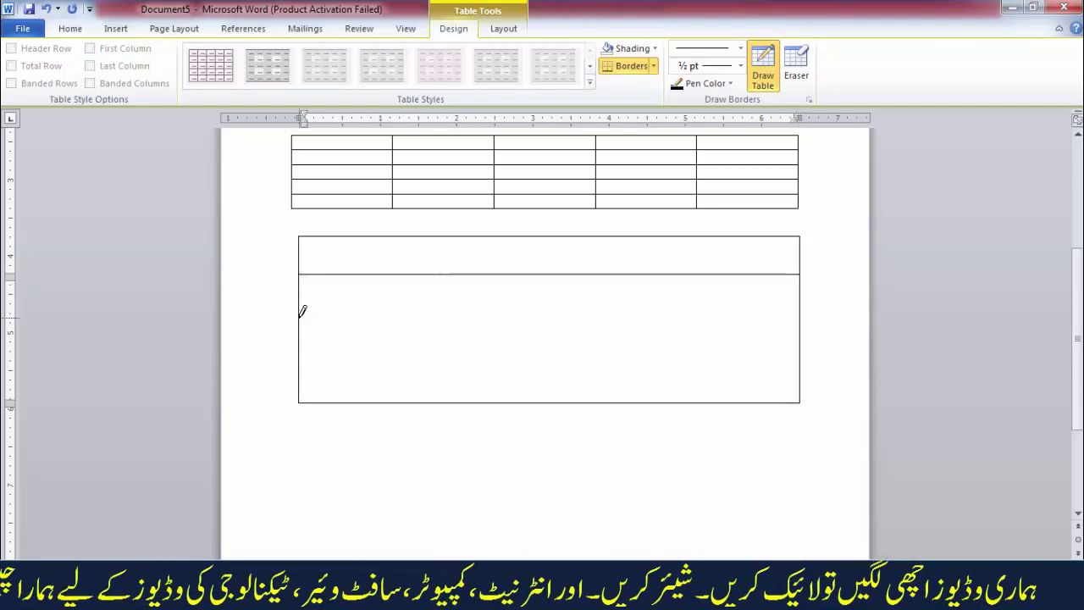
left_click_drag(749, 323, 761, 323)
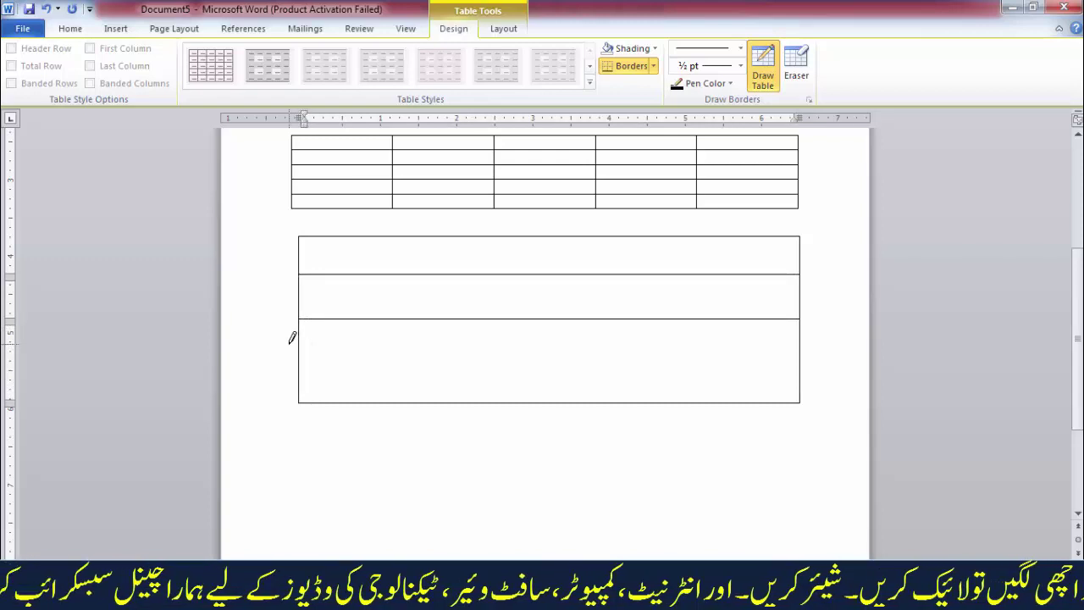
left_click_drag(302, 349, 542, 349)
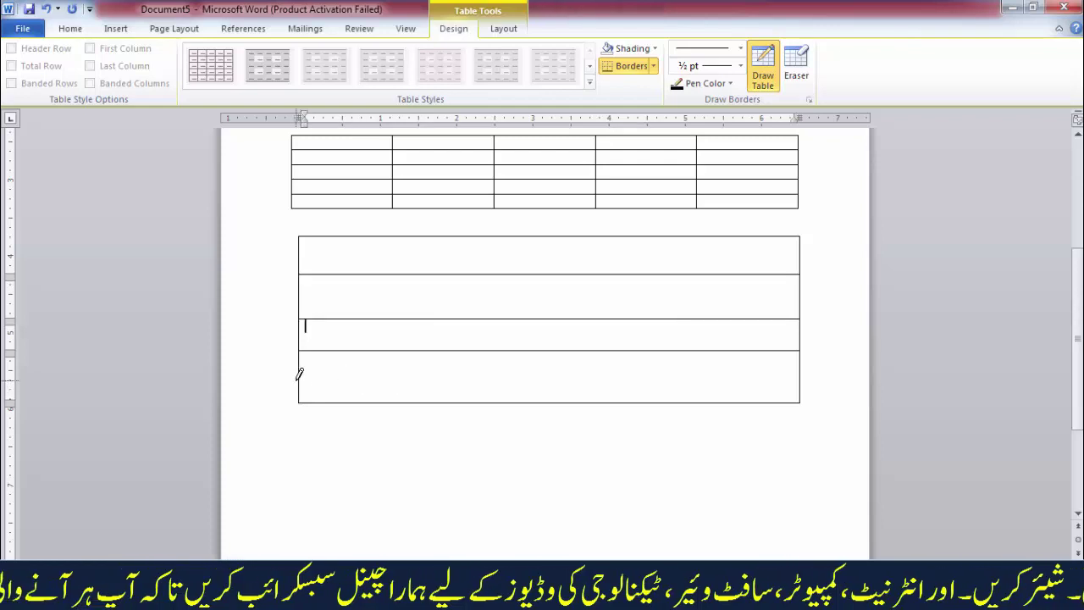
left_click_drag(327, 380, 644, 362)
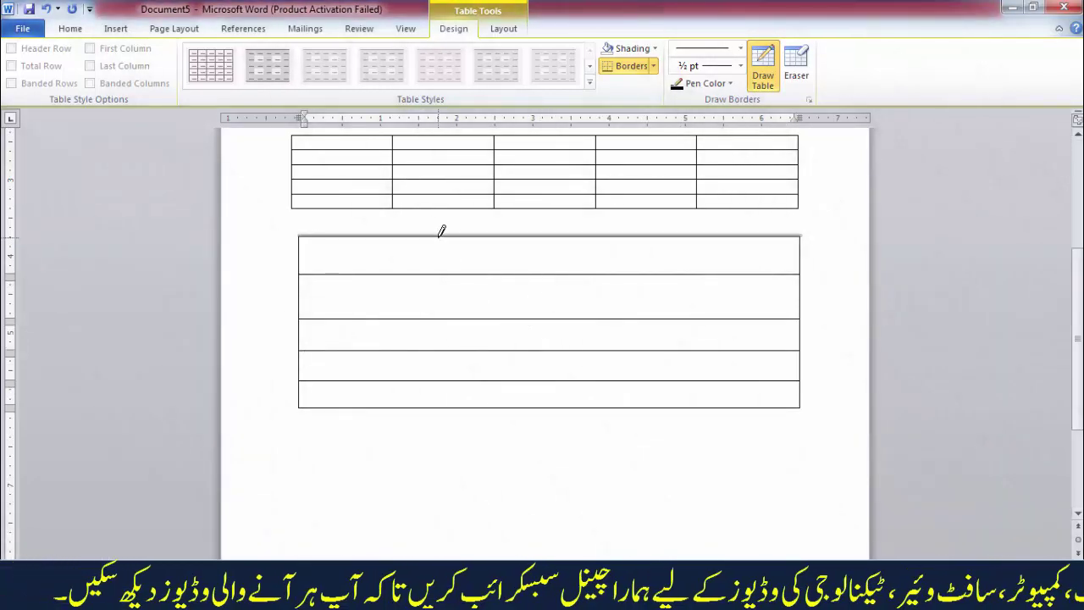
Step: Draw three full-height vertical lines inside the five-row drawn table to divide it into four columns
left_click_drag(438, 237, 438, 405)
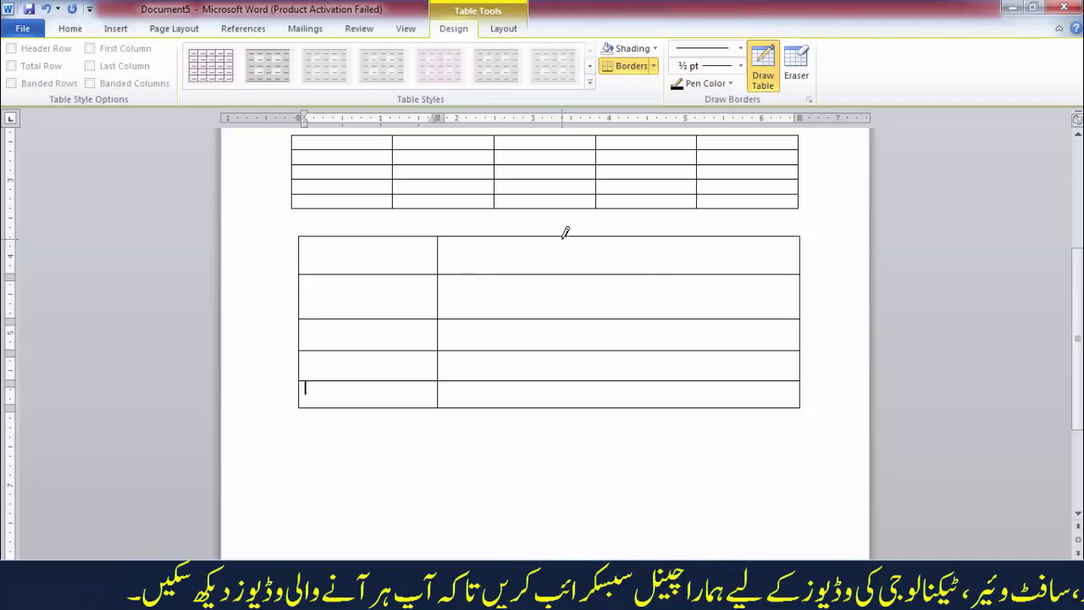
left_click_drag(573, 370, 577, 370)
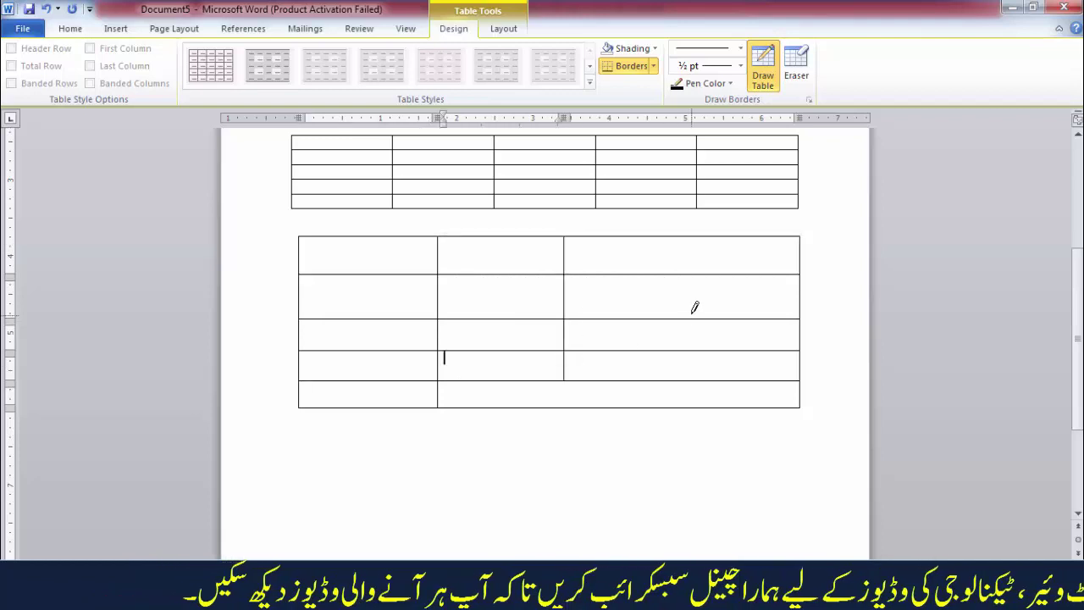
left_click(567, 382)
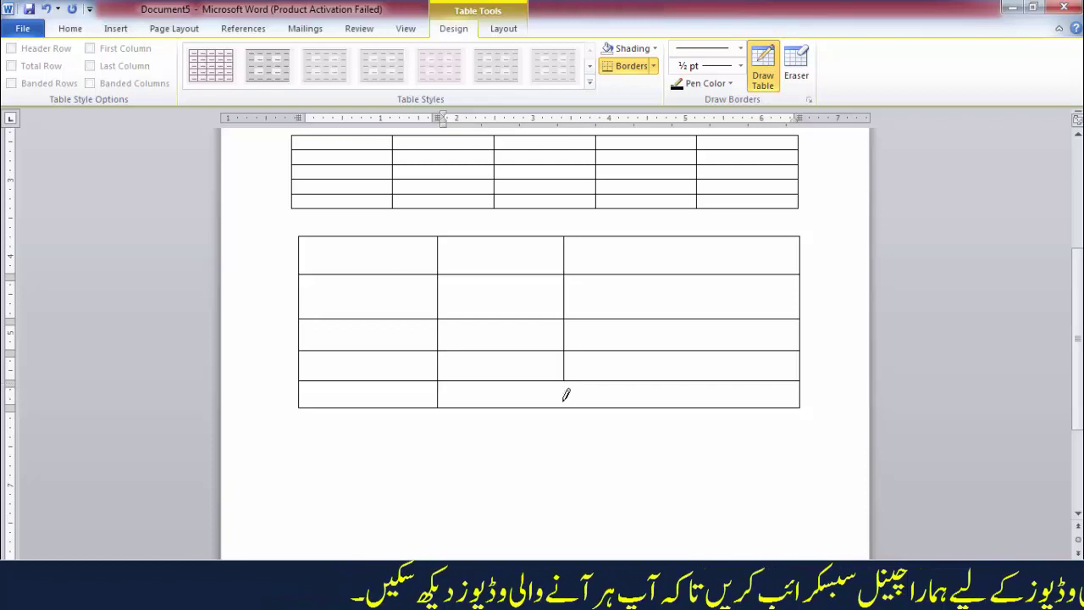
left_click_drag(567, 395, 567, 405)
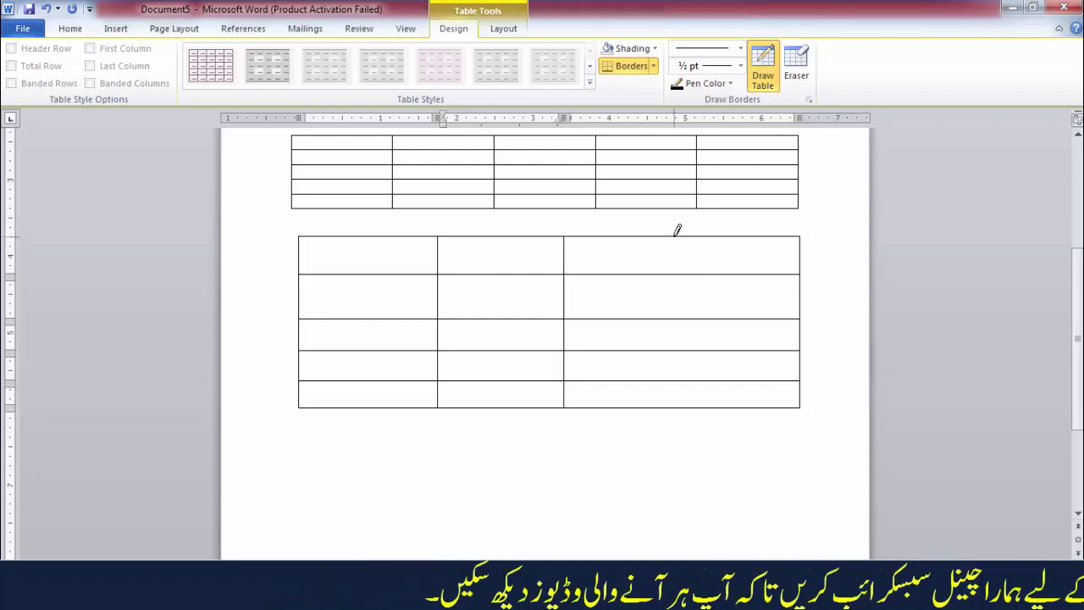
left_click_drag(684, 237, 688, 316)
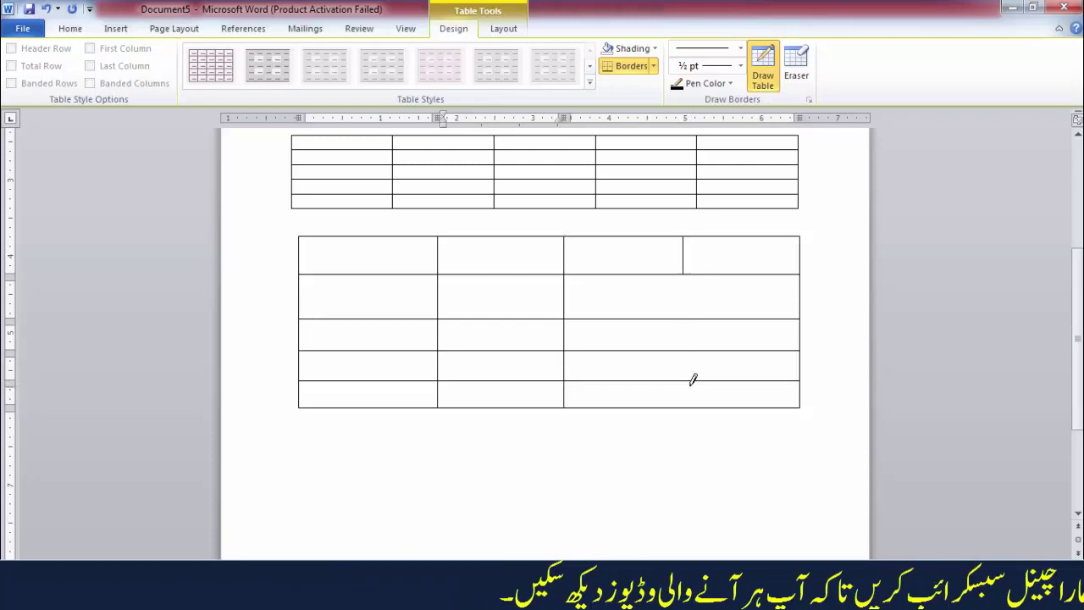
left_click_drag(693, 380, 693, 383)
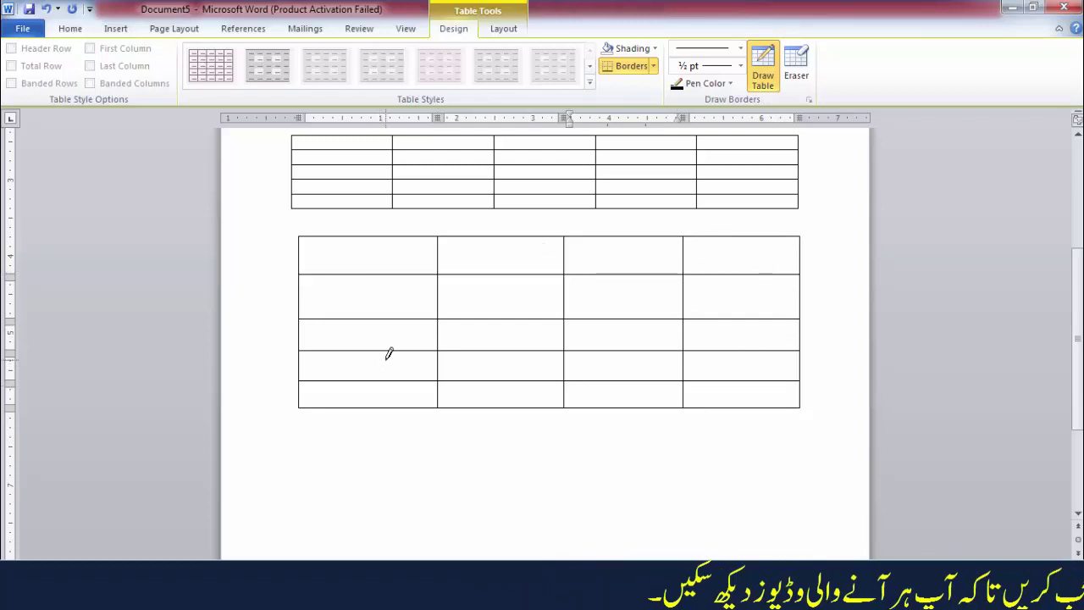
Step: Stop table drawing and apply the red built-in grid style with banded rows to the first table
scroll(511, 339, "up", 5)
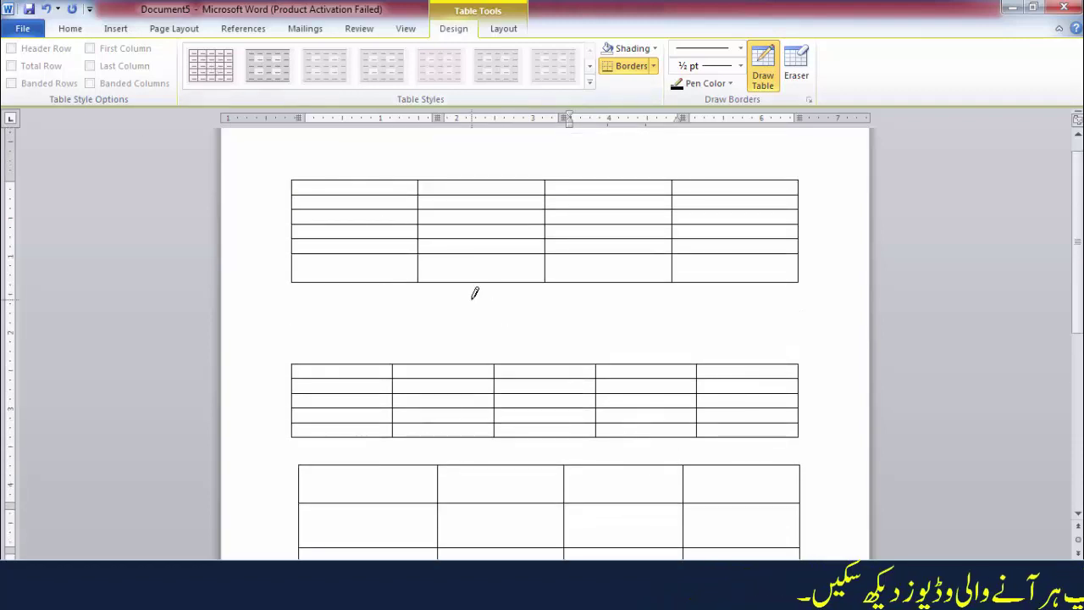
left_click(499, 257)
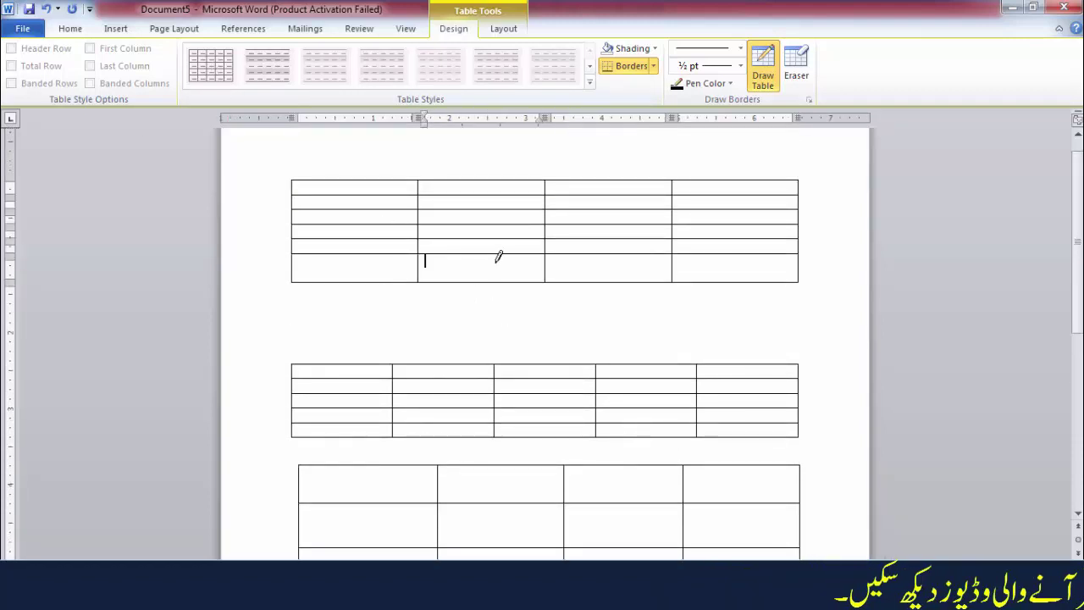
left_click(476, 370)
scroll(496, 246, "up", 1)
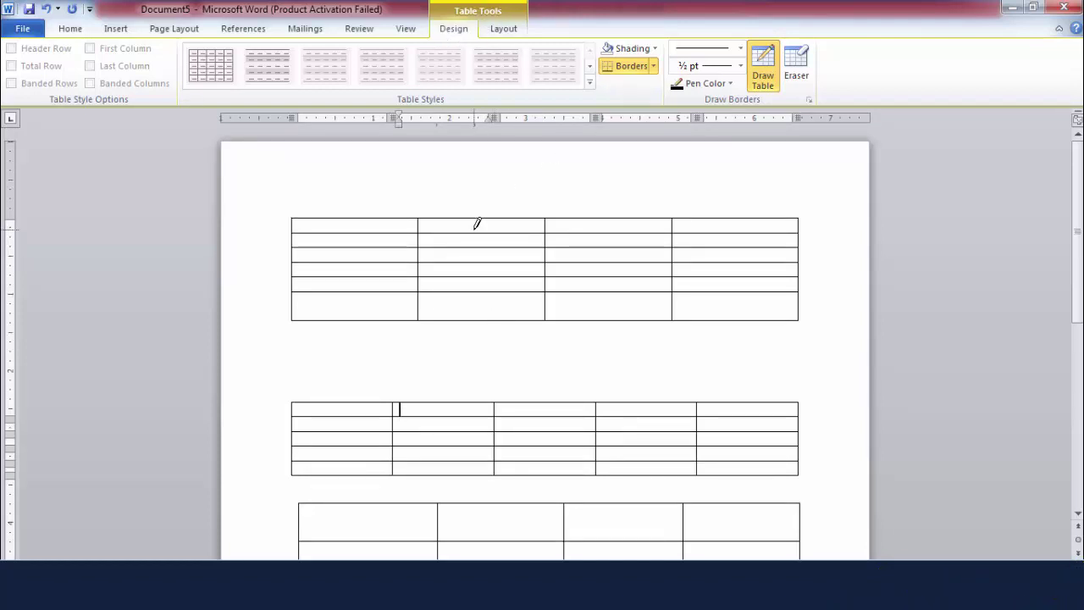
key("Escape")
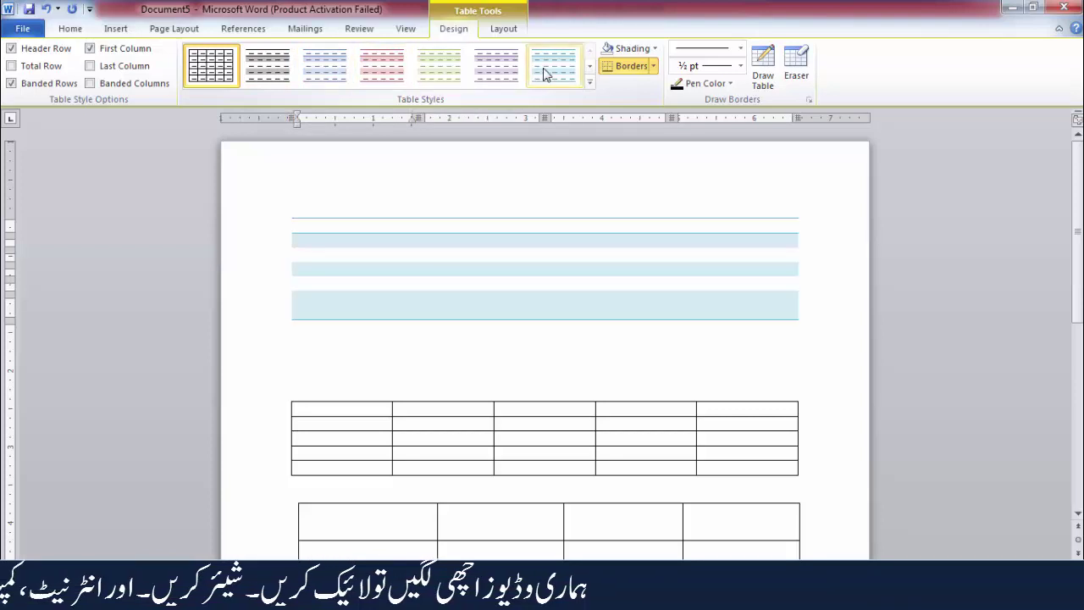
left_click(594, 81)
mouse_move(589, 166)
left_mouse_down()
mouse_move(592, 351)
mouse_move(591, 188)
left_mouse_up()
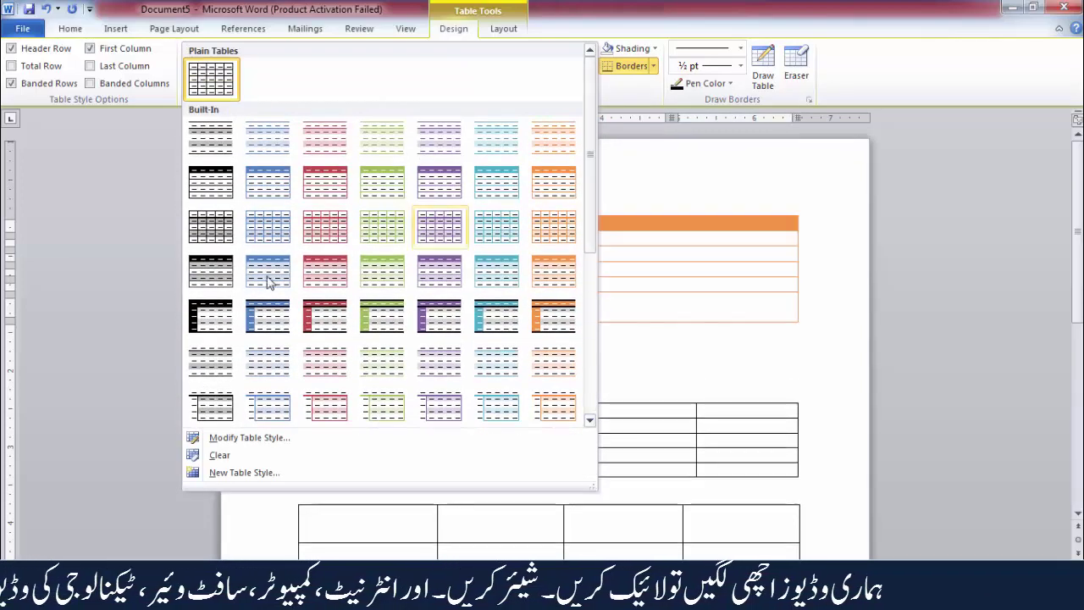
left_click(323, 227)
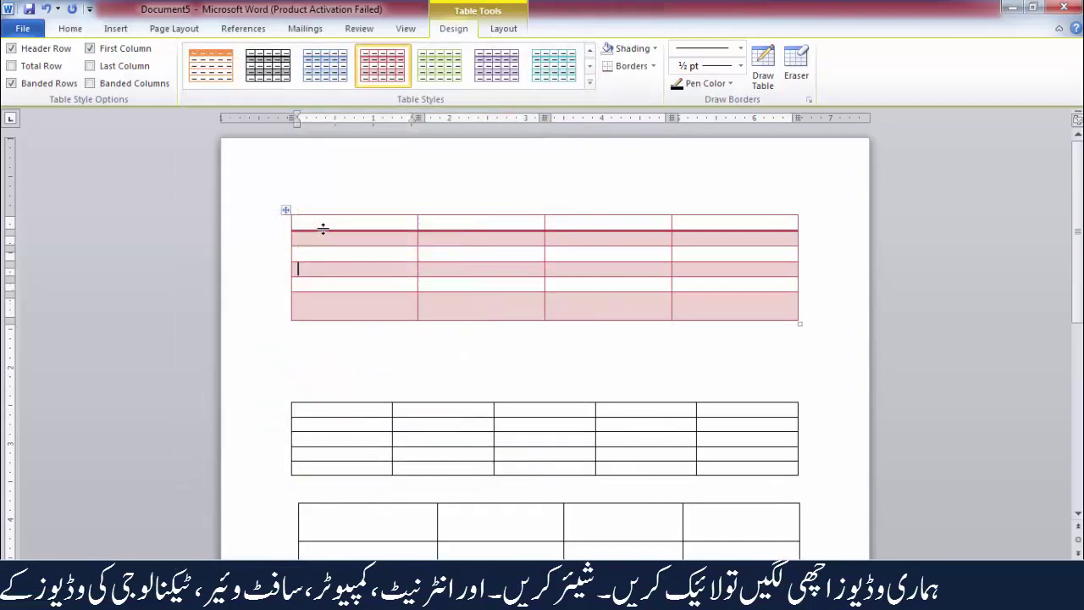
Step: Clear the first table's style, and undo the clearing
left_click(590, 82)
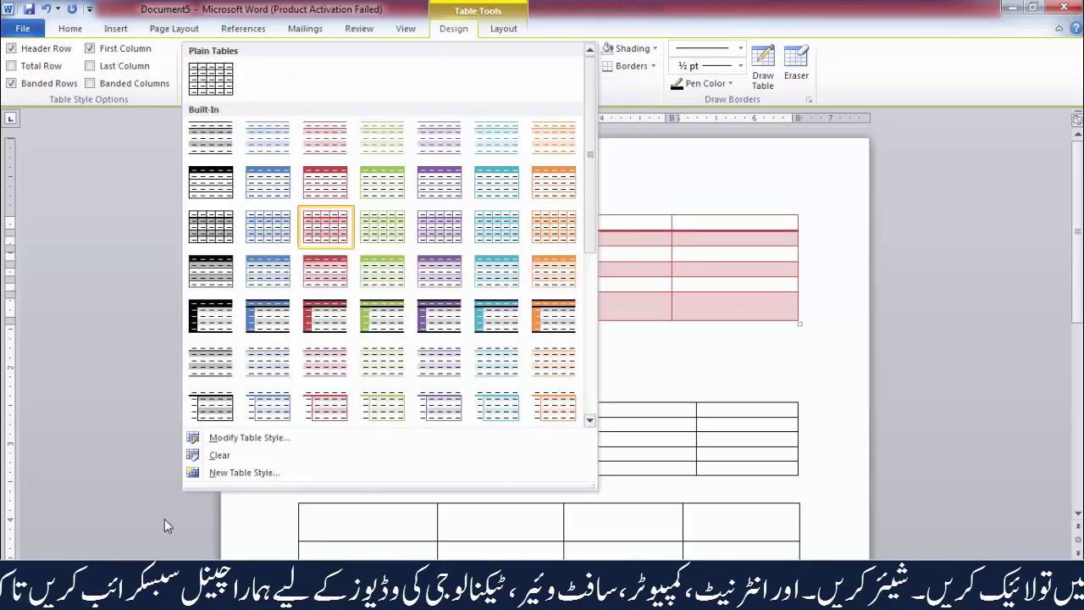
left_click(219, 454)
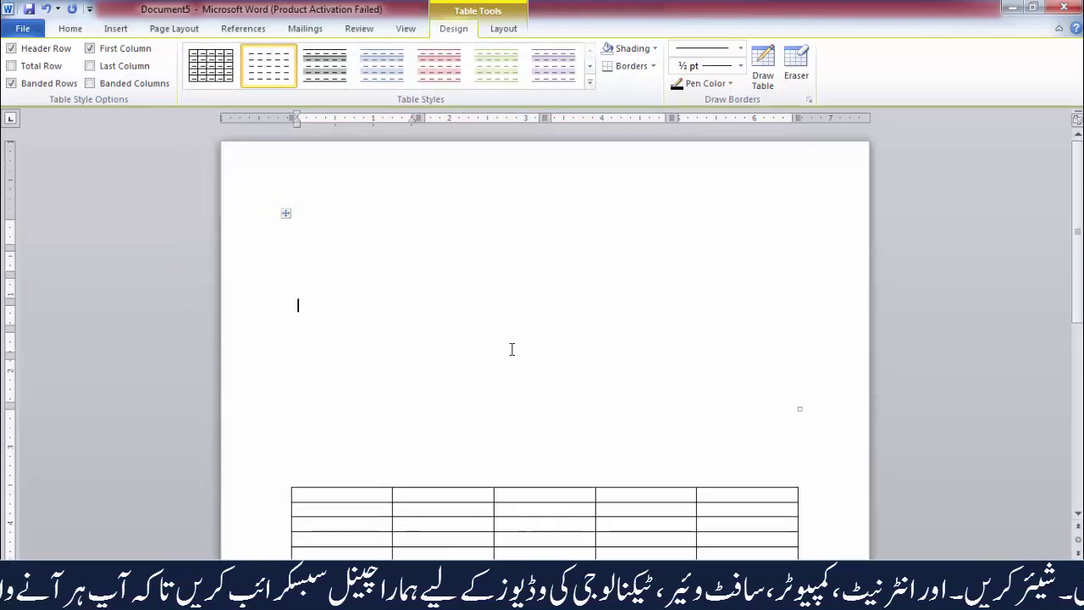
key("ctrl+z")
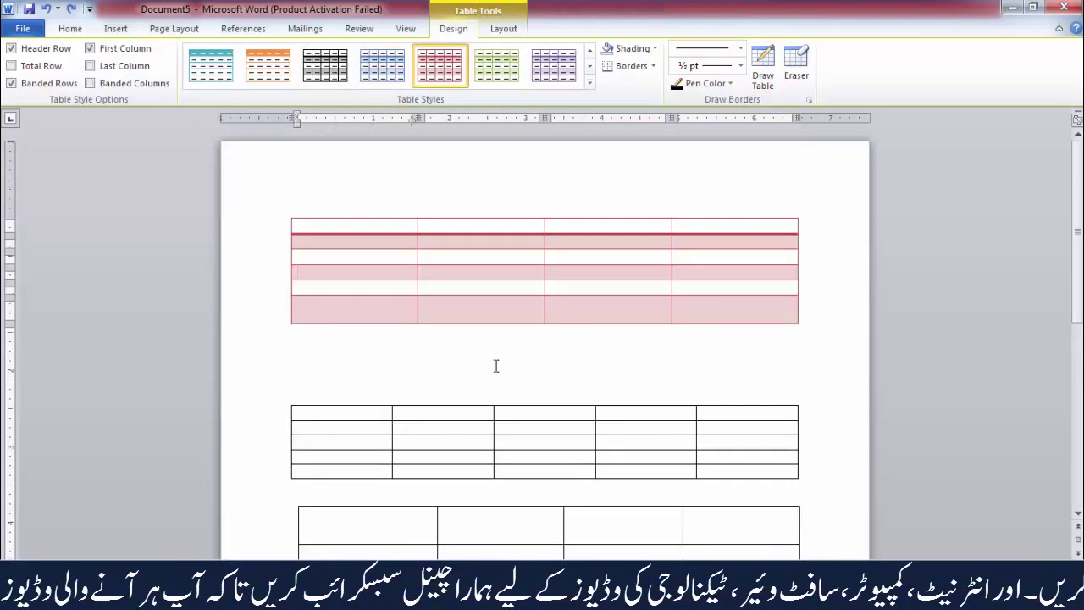
Step: Preview a dark grey shading on the first cell of the first table's fourth row without applying it
left_click(650, 48)
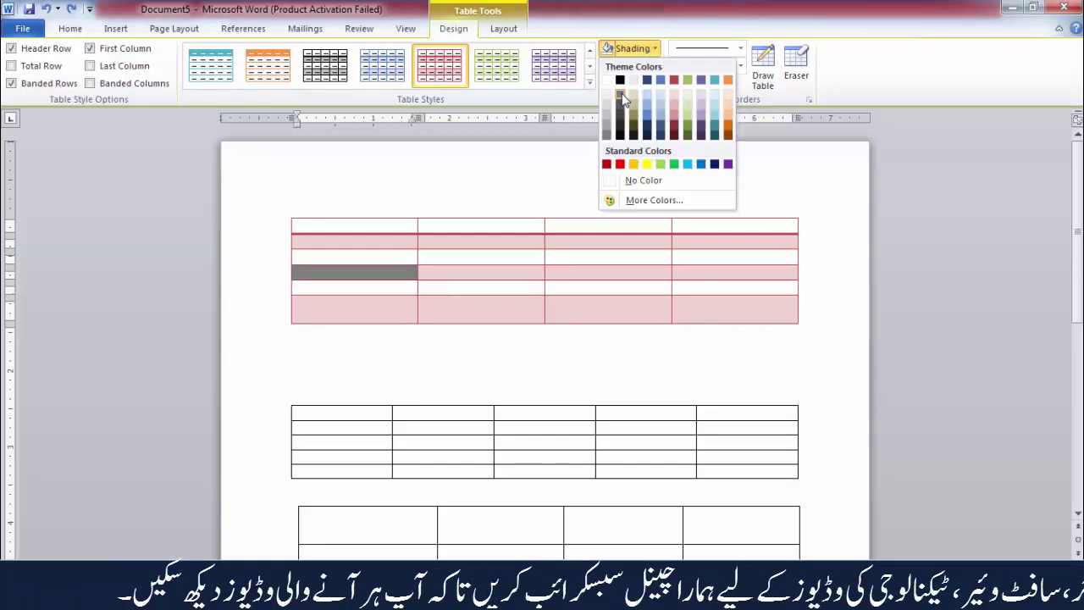
left_click(407, 256)
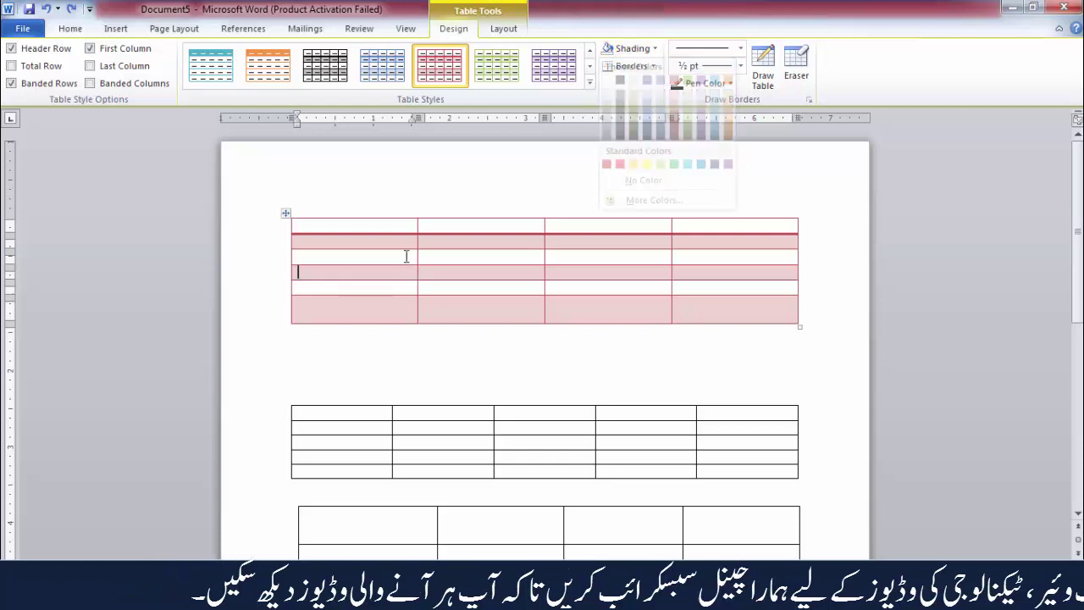
left_click(407, 256)
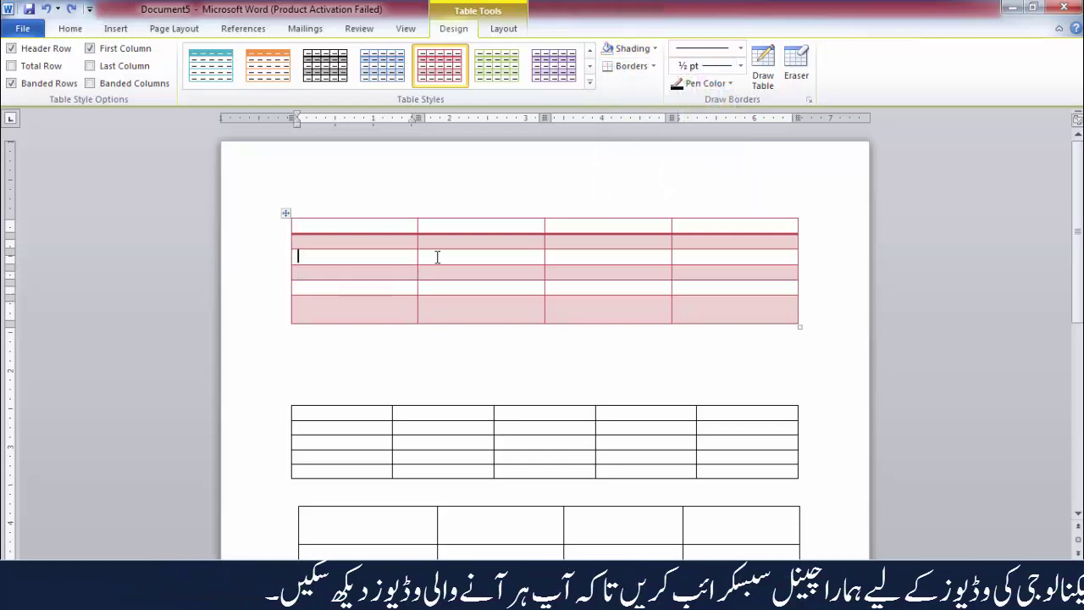
left_click(427, 257)
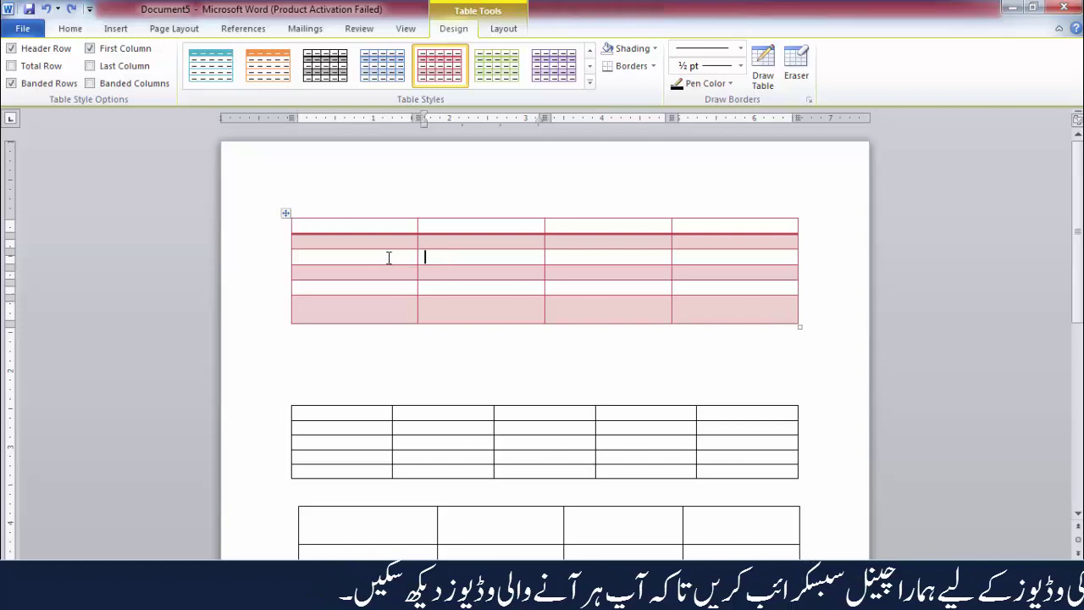
Step: Preview a blue shading on the first table's third and fourth rows, and view the available border options without applying any
left_click_drag(368, 256, 739, 273)
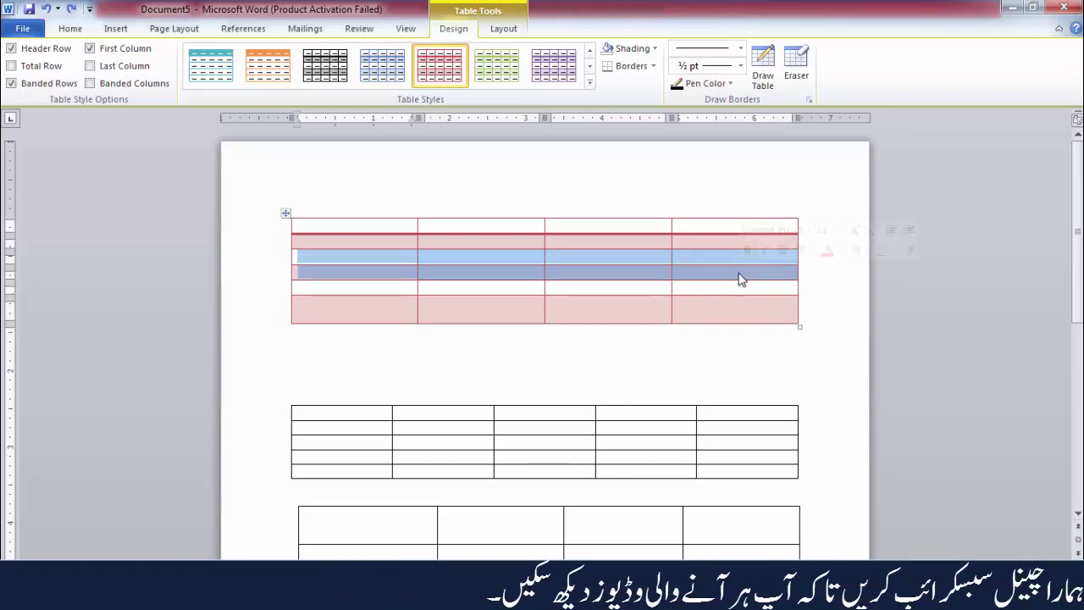
left_click(654, 48)
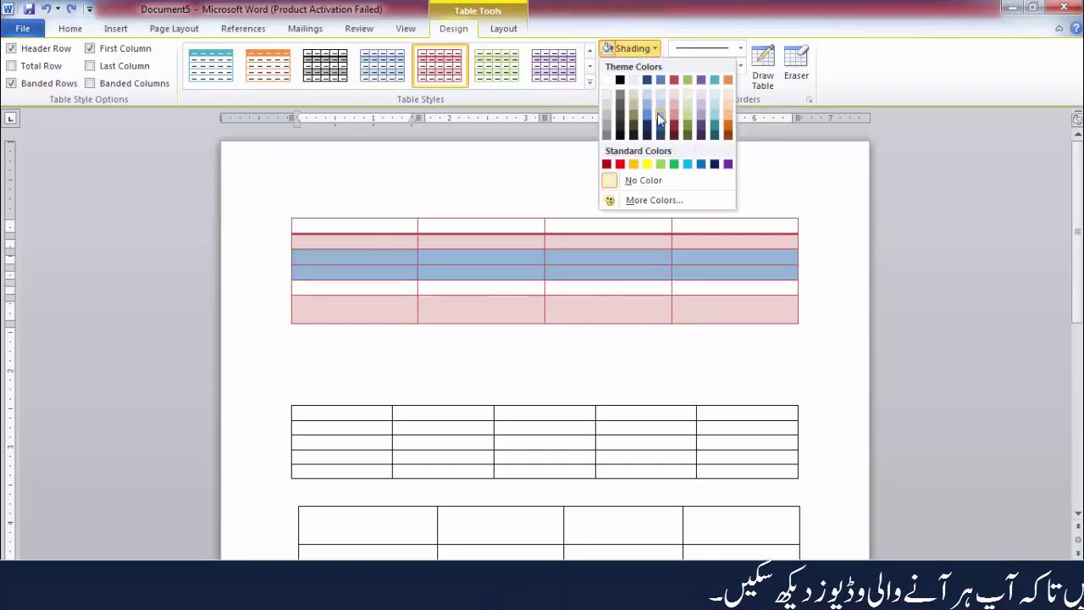
left_click(561, 183)
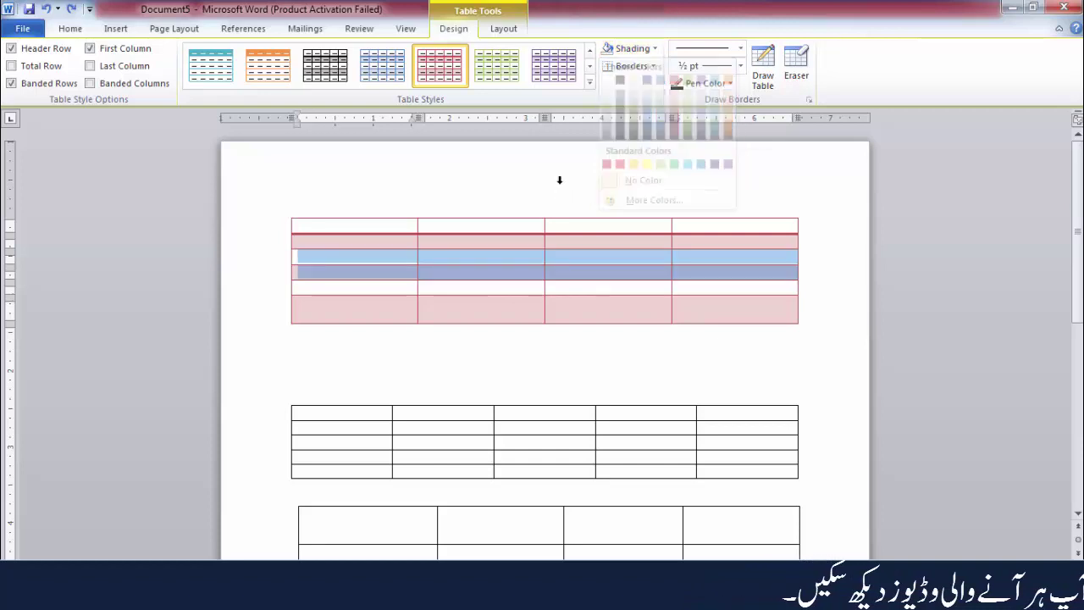
left_click(504, 299)
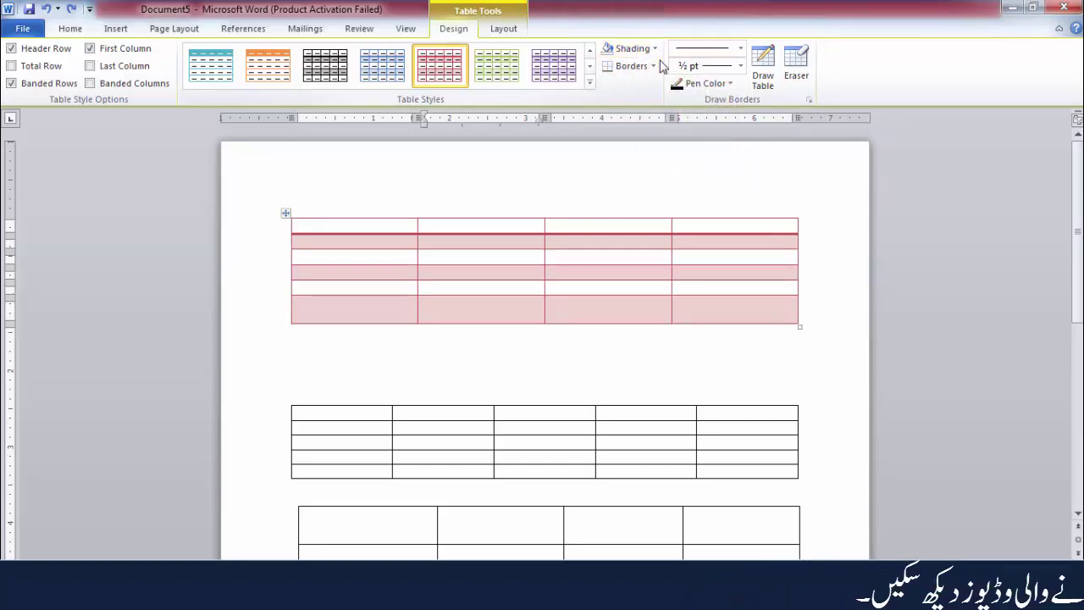
left_click(656, 66)
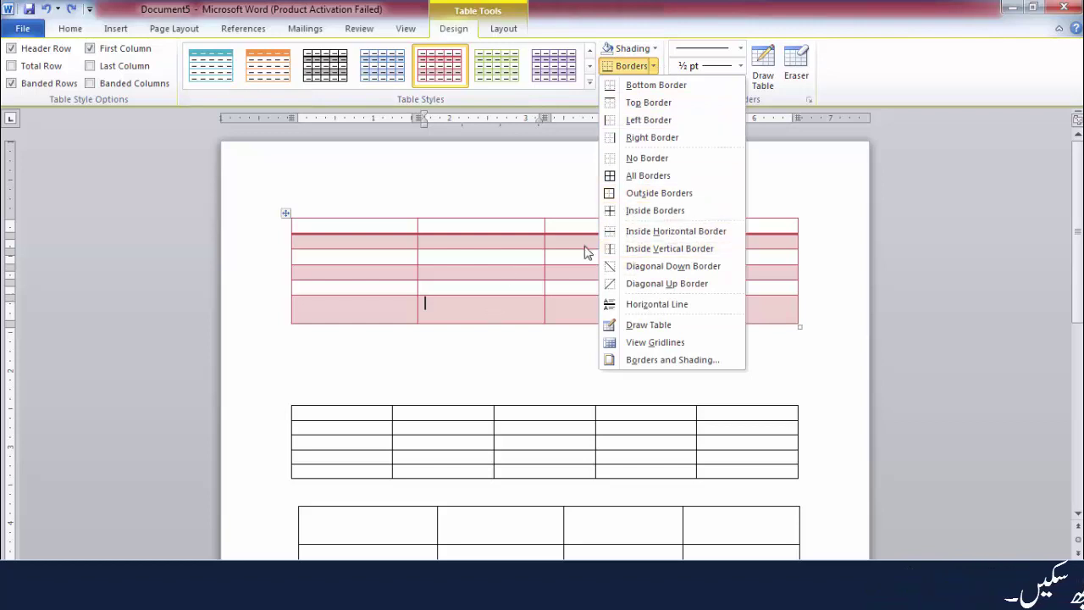
left_click(533, 260)
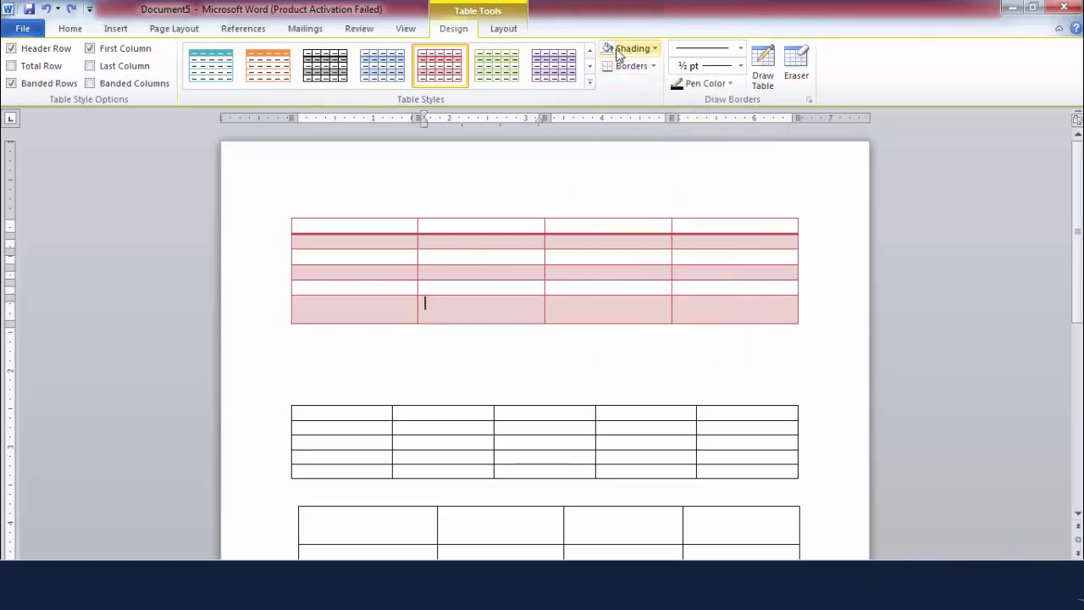
Step: Choose the thick diagonally striped line style for drawing table borders
left_click(741, 50)
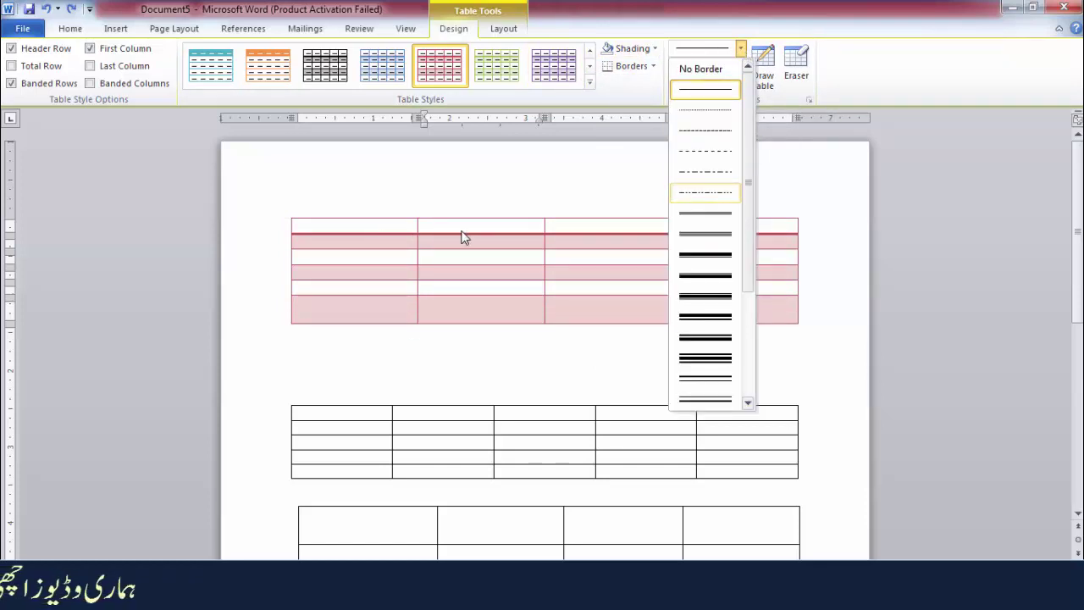
scroll(462, 237, "down", 3)
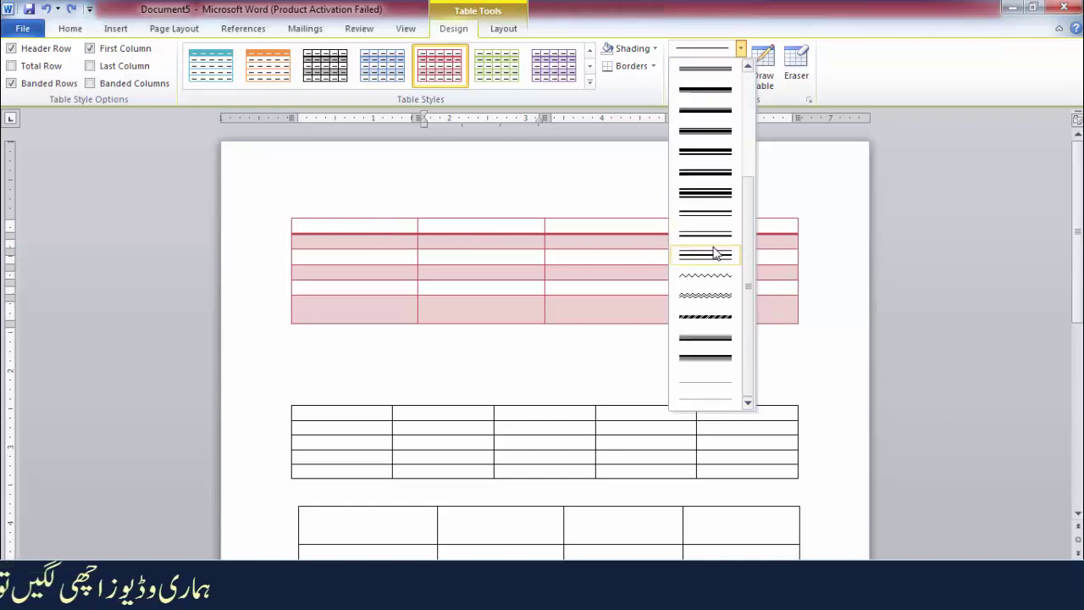
scroll(715, 254, "up", 3)
scroll(714, 254, "down", 3)
scroll(714, 254, "up", 3)
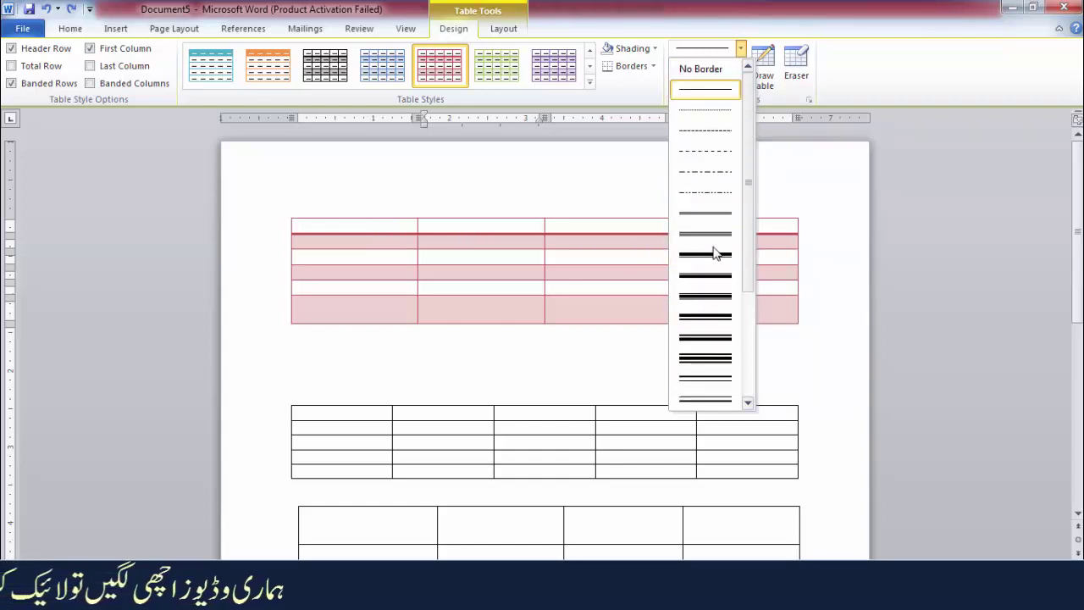
scroll(714, 254, "down", 3)
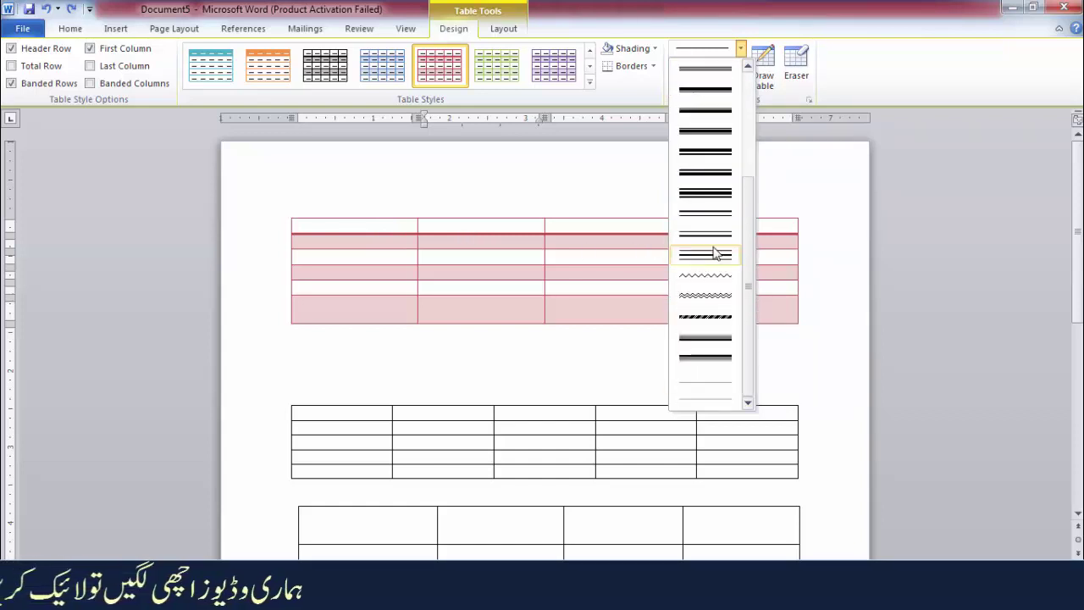
left_click(706, 318)
Step: Draw a fourth table's outer border below the third table, about 6.2 inches wide and 1.3 inches tall
scroll(480, 301, "down", 4)
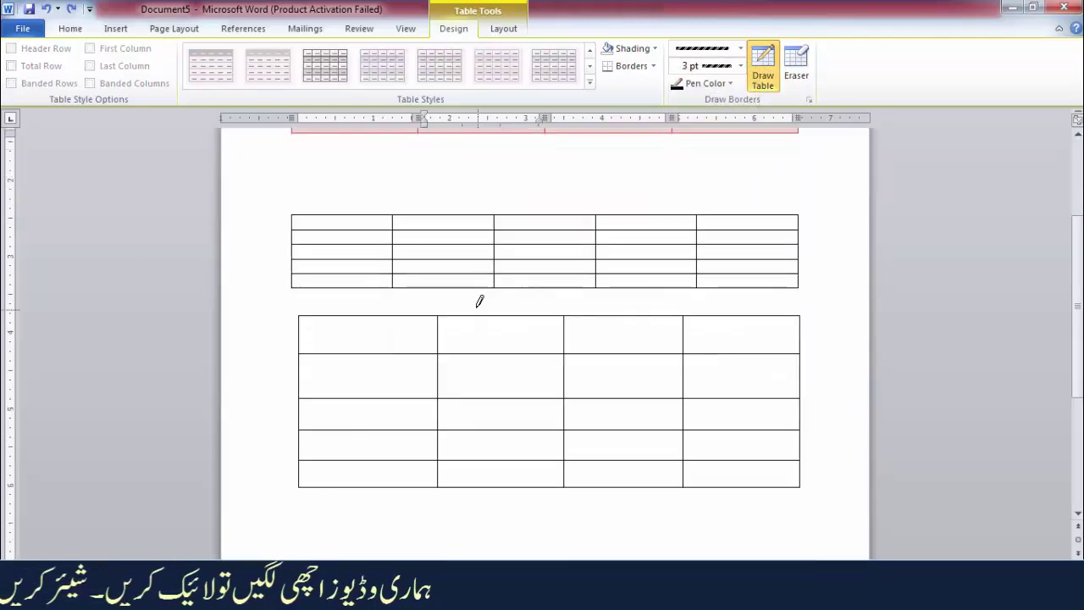
scroll(480, 301, "down", 5)
mouse_move(323, 312)
left_mouse_down()
mouse_move(376, 353)
mouse_move(674, 410)
mouse_move(798, 410)
left_mouse_up()
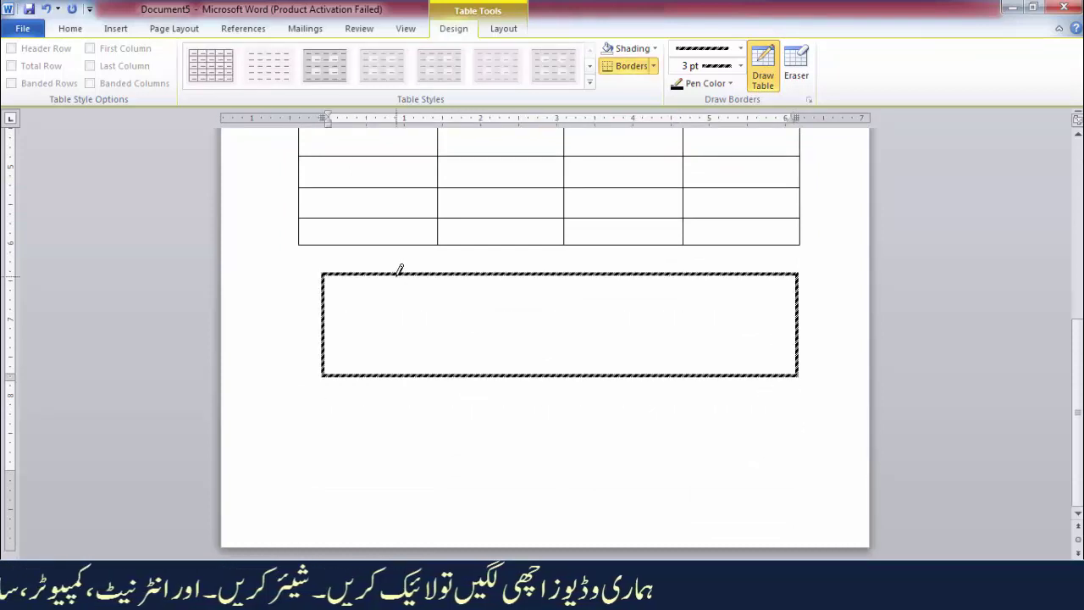
Step: Draw five vertical lines and one horizontal line inside the striped table to divide it into six columns and two rows
left_click_drag(399, 270, 396, 374)
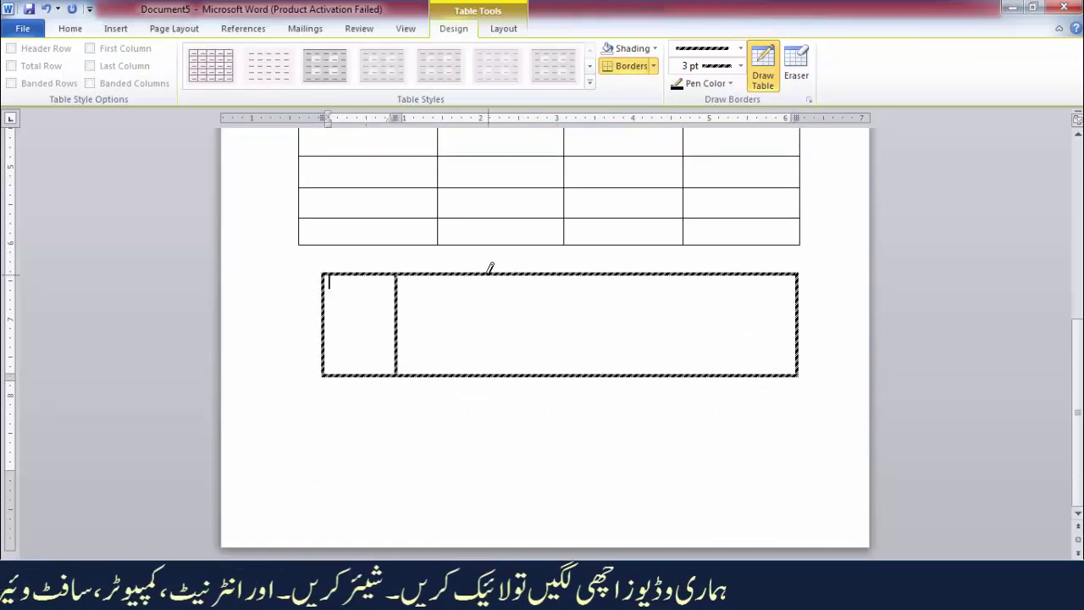
left_click_drag(489, 271, 498, 373)
left_click_drag(582, 278, 579, 373)
mouse_move(661, 275)
left_mouse_down()
mouse_move(670, 346)
mouse_move(660, 373)
left_mouse_up()
left_click_drag(731, 269, 727, 373)
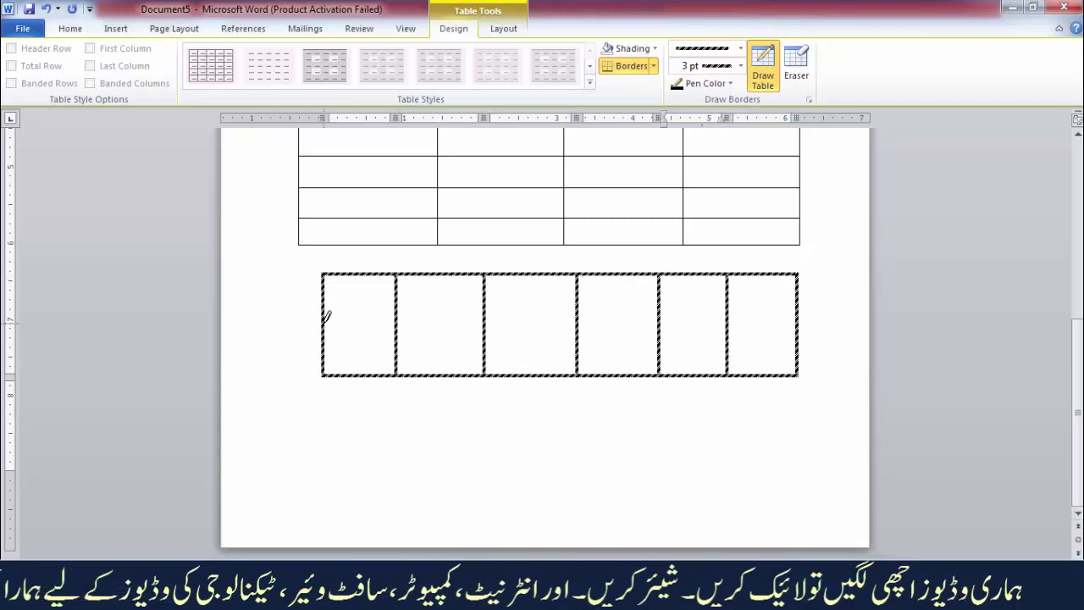
left_click_drag(327, 316, 758, 312)
scroll(591, 333, "up", 1)
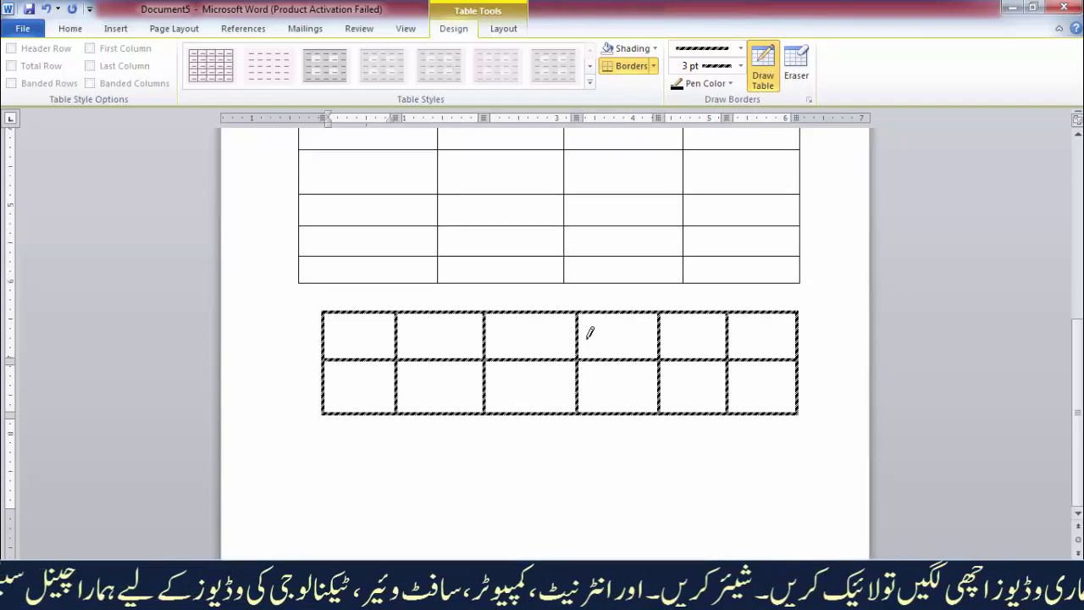
scroll(590, 333, "up", 4)
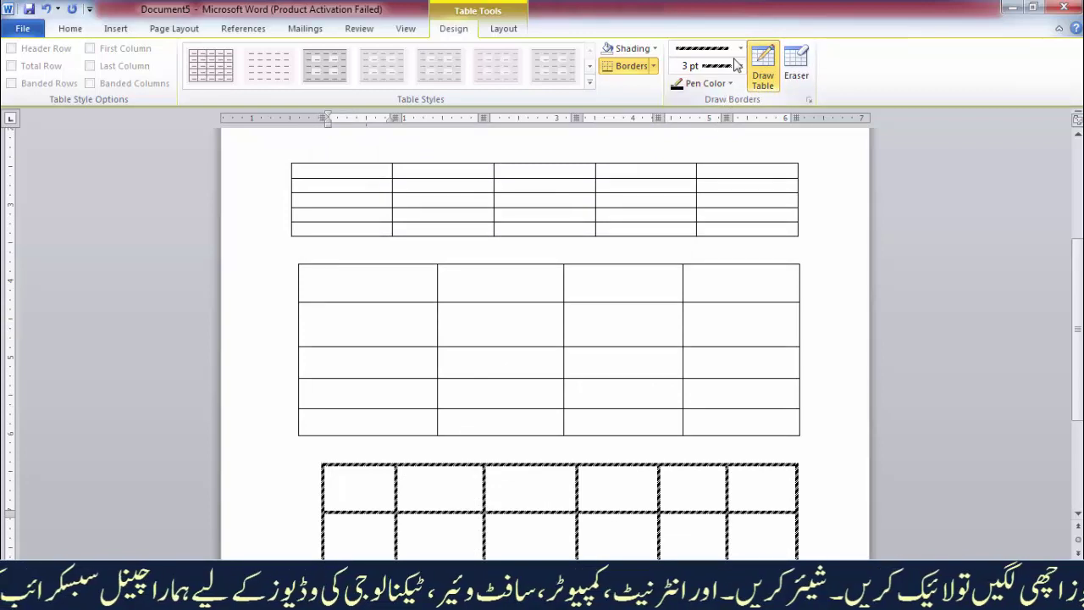
Step: View the line weights available for the striped border style
left_click(740, 67)
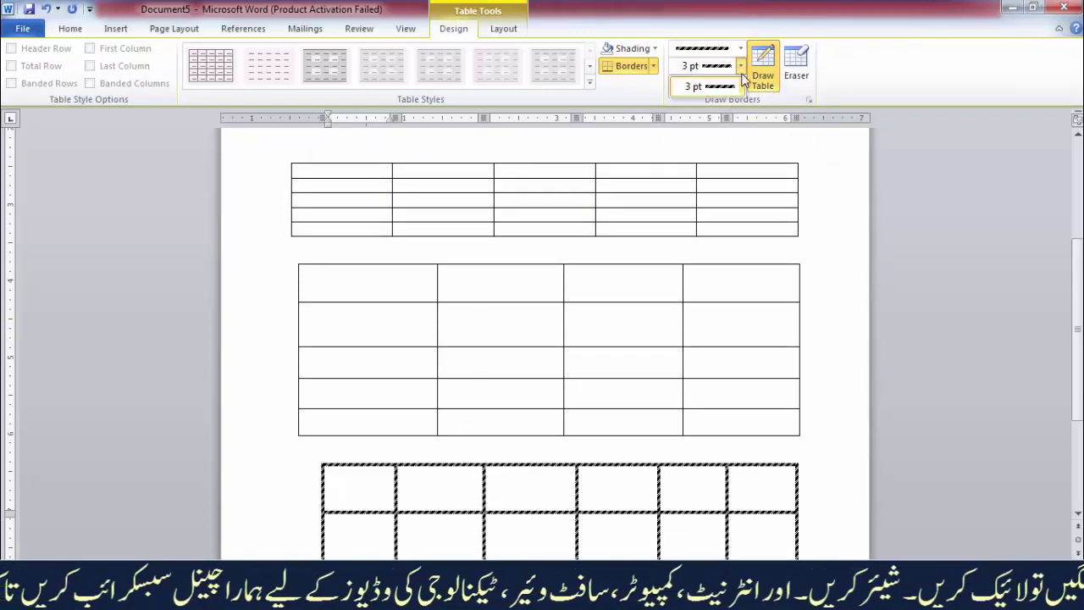
left_click(745, 71)
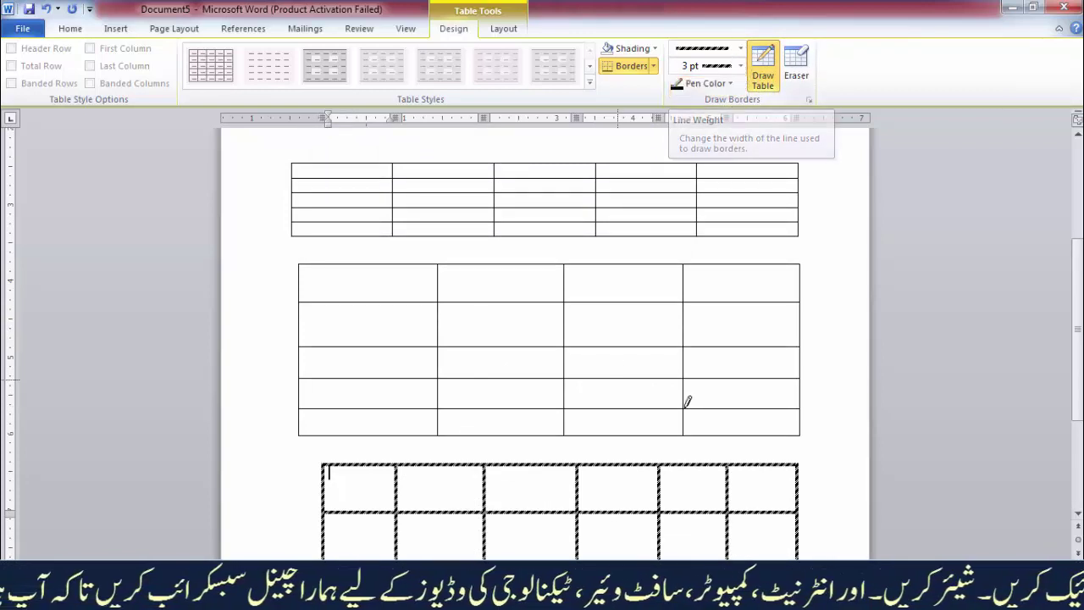
Step: Use the Eraser to remove the top borders of the first table's first two columns and the lines separating their first and second rows
scroll(660, 322, "up", 6)
scroll(660, 322, "up", 1)
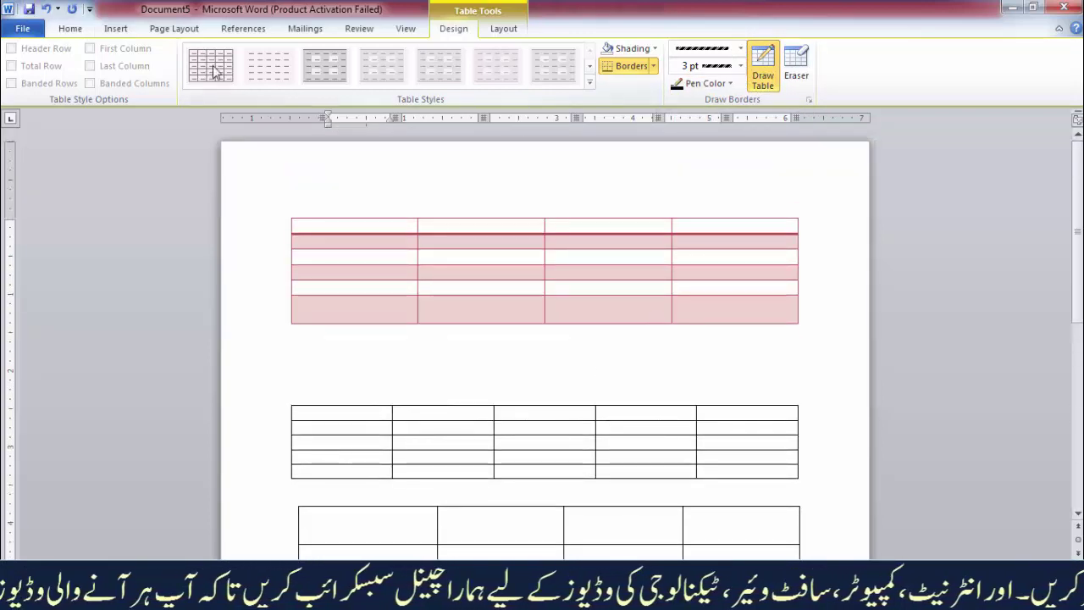
left_click(800, 69)
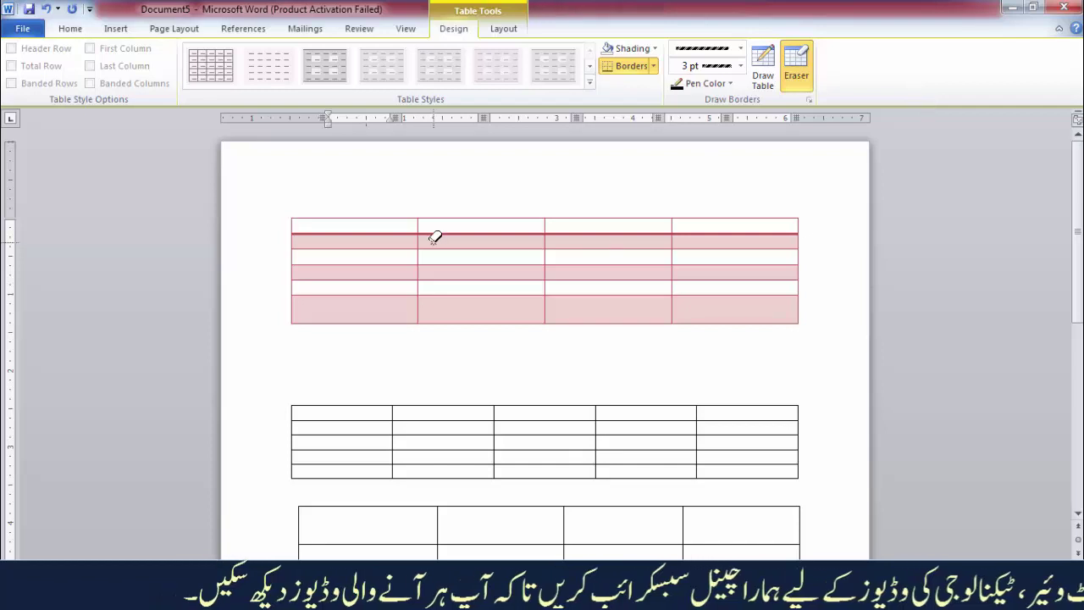
left_click(360, 222)
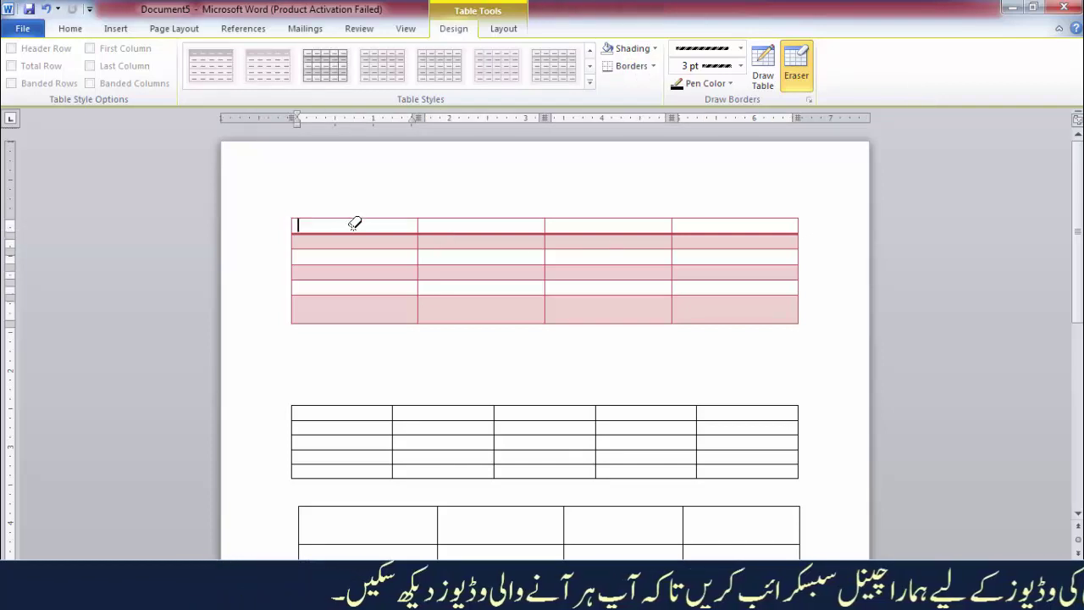
left_click(381, 218)
left_click(387, 230)
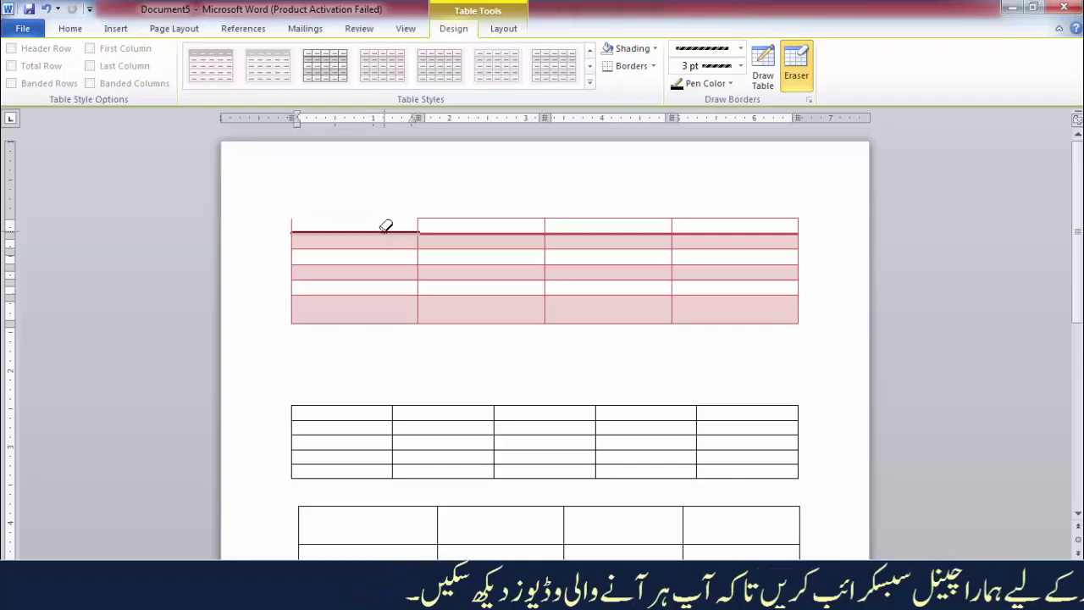
left_click(499, 218)
left_click(499, 231)
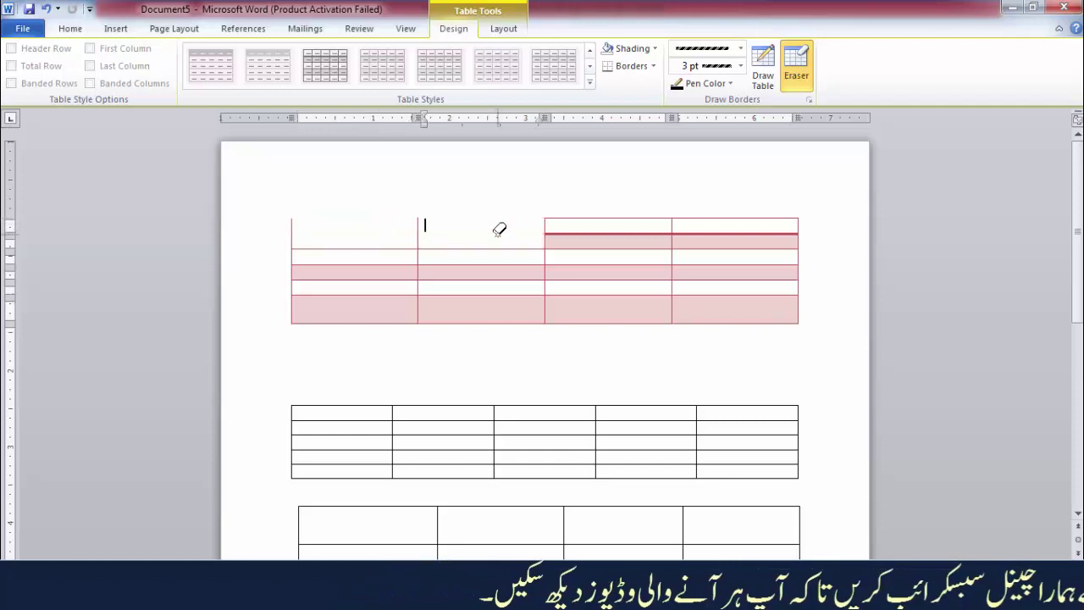
Step: Erase the first table's remaining top borders and the lines between the upper rows in its second, third and fourth columns
left_click(500, 246)
left_click(619, 235)
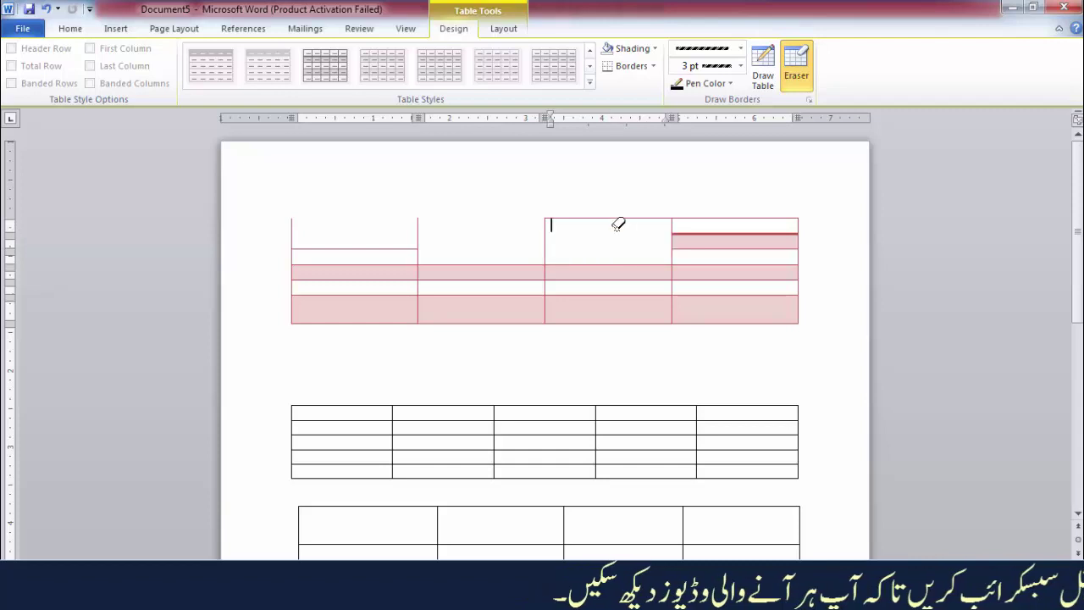
left_click(727, 222)
left_click(729, 255)
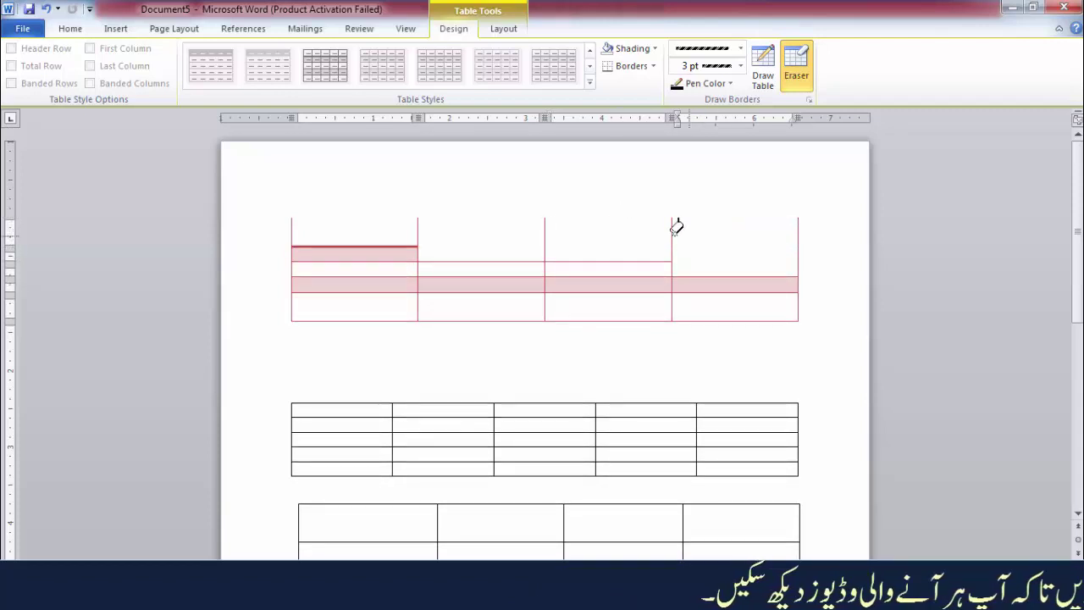
Step: Erase the upper divider between the first table's third and fourth columns and several lower row lines in its second through fourth columns
left_click(636, 254)
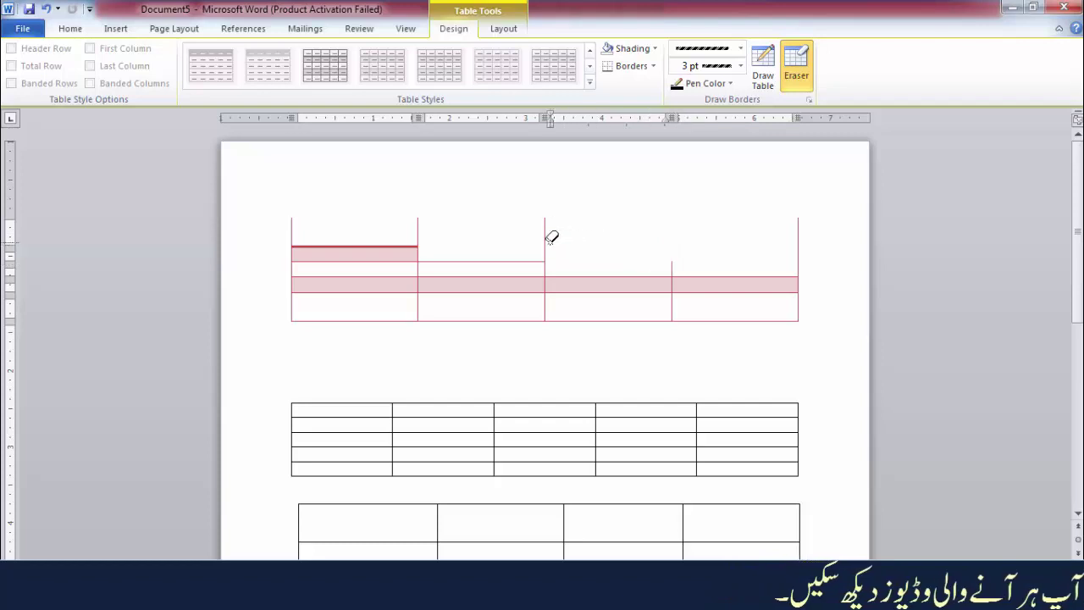
left_click_drag(478, 256, 542, 284)
left_click(593, 291)
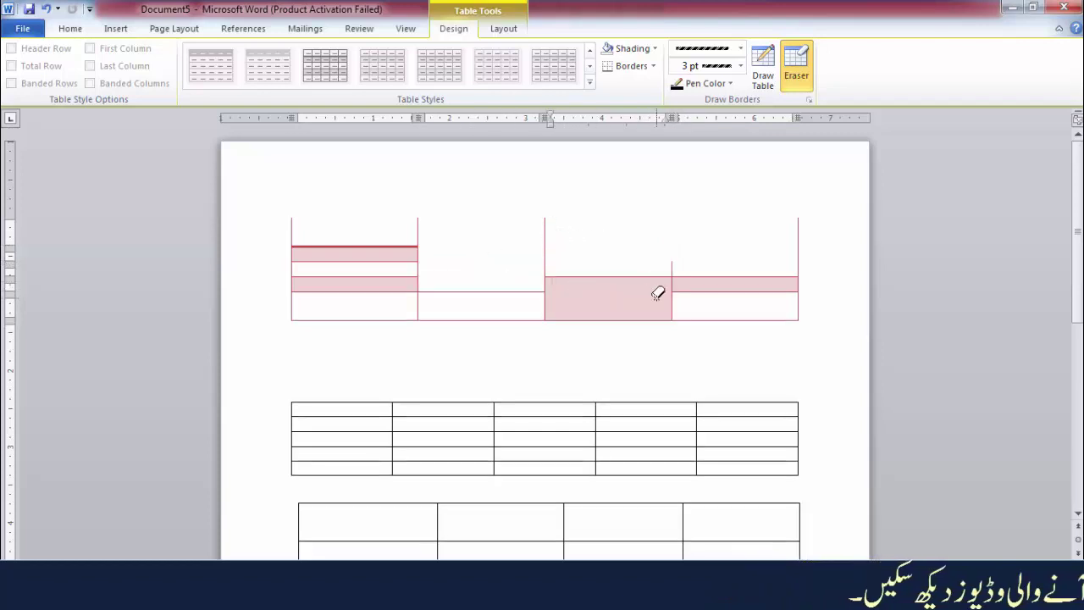
left_click(720, 277)
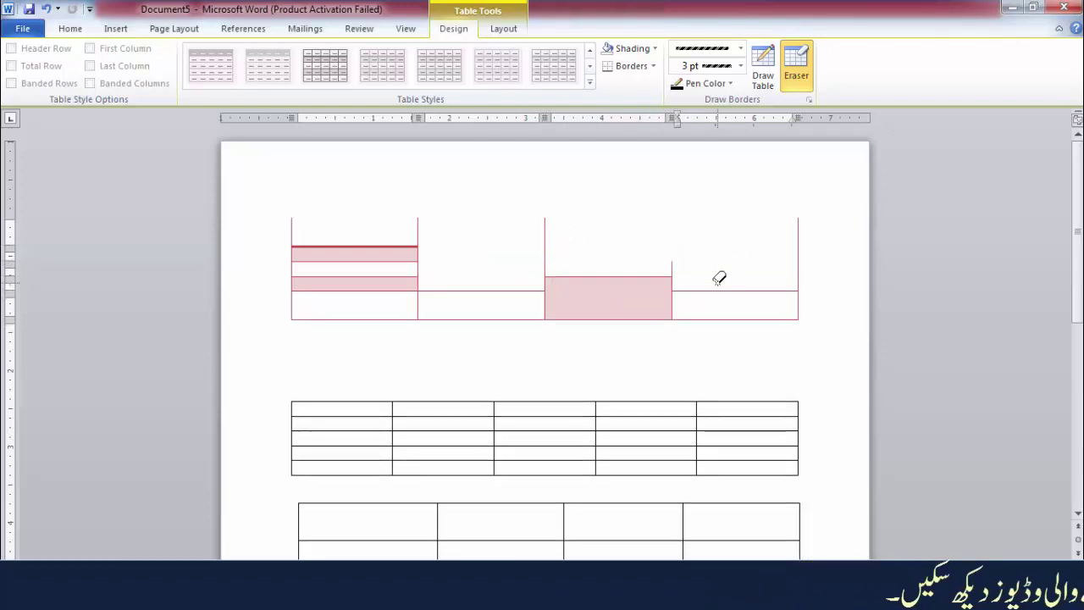
left_click(634, 276)
Step: Review the available table insertion methods without inserting anything, and look over the tables below the first one
left_click(112, 30)
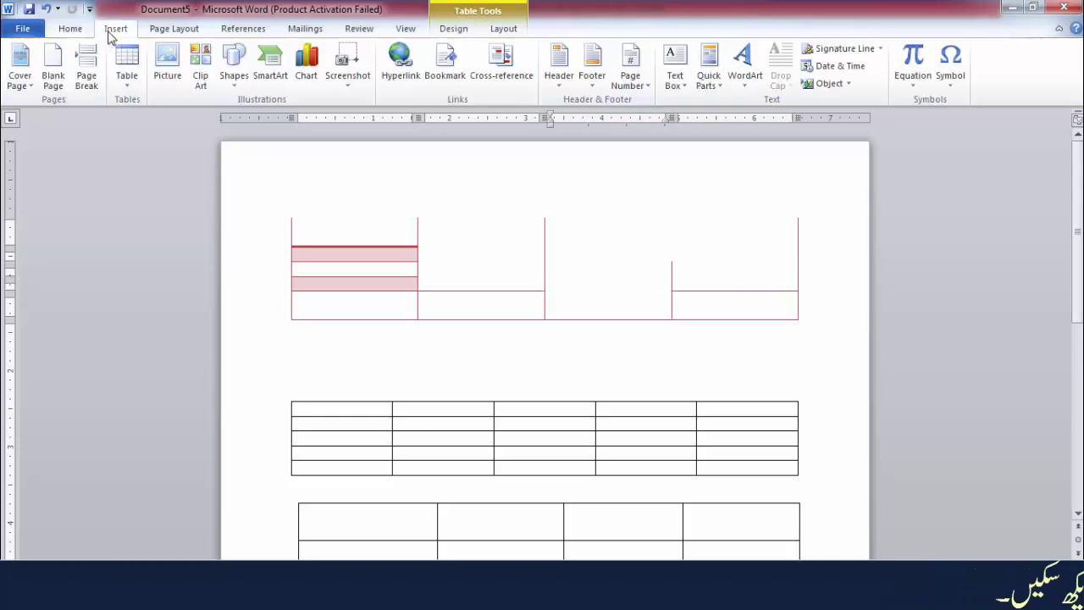
left_click(126, 67)
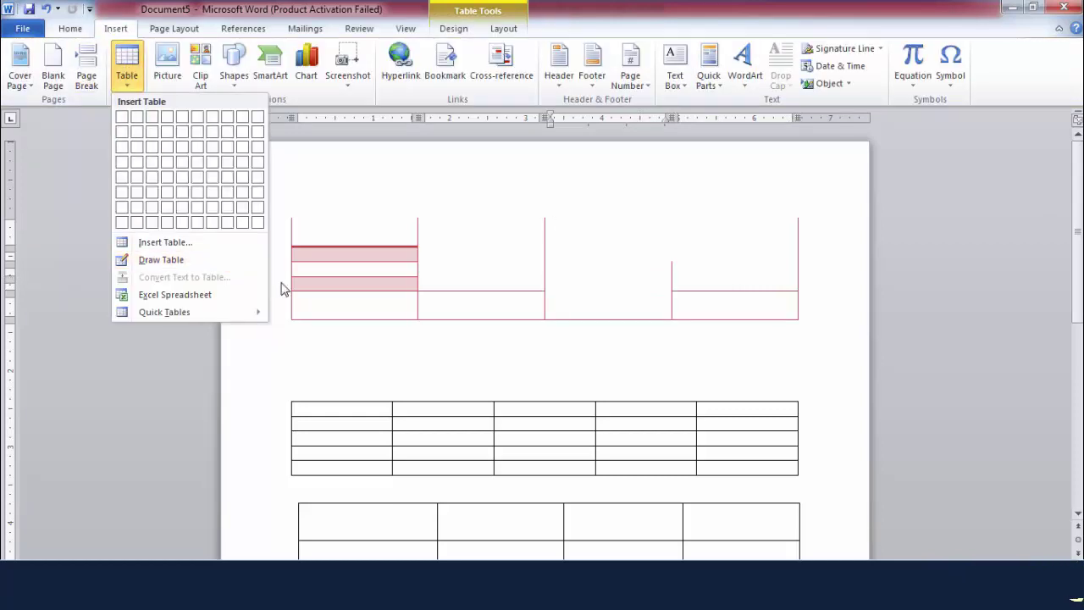
left_click(375, 246)
scroll(405, 254, "down", 3)
scroll(405, 254, "down", 2)
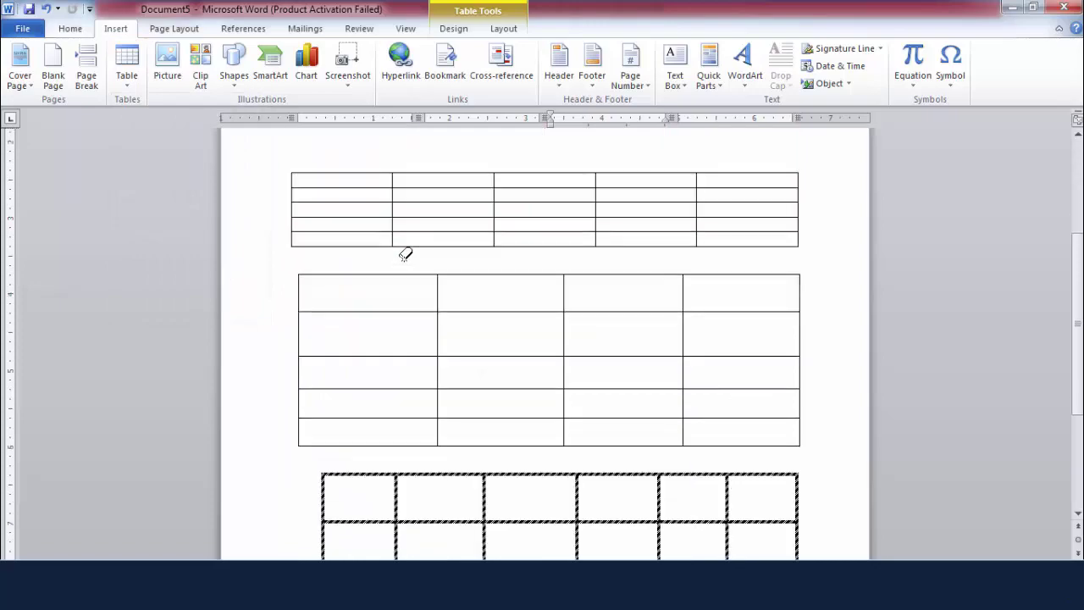